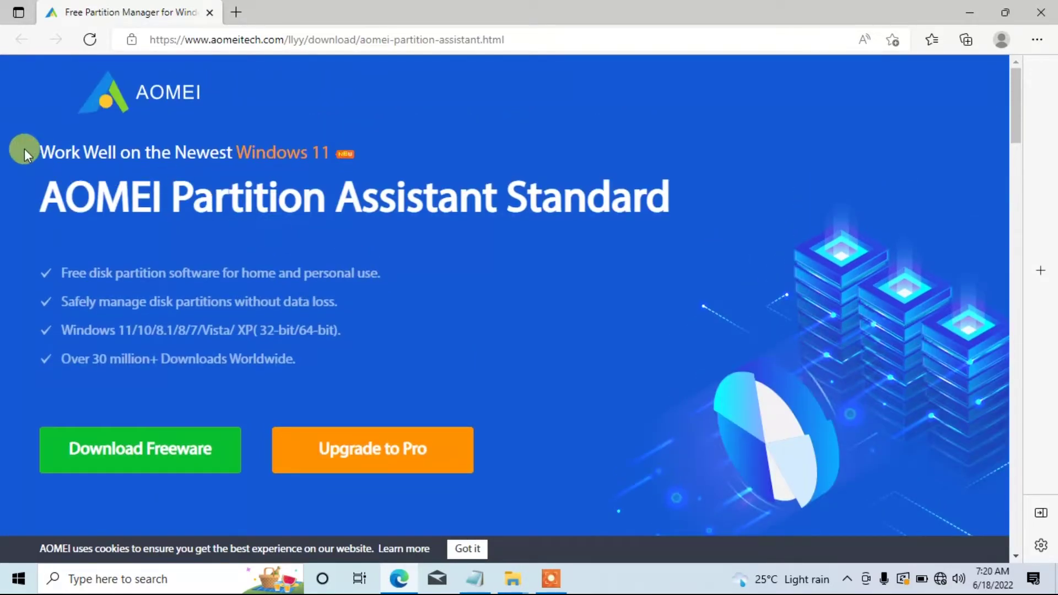
# Examine the AOMEI Partition Assistant Standard download page, including its Windows 11 support and feature list
pyautogui.moveTo(24, 149); pyautogui.dragTo(239, 160)
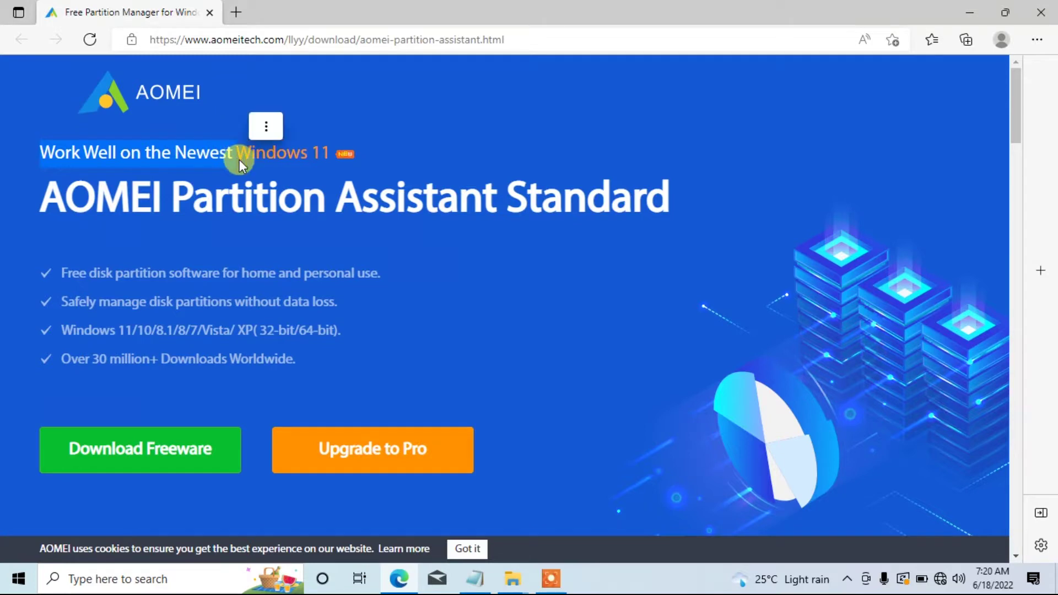
pyautogui.click(252, 200)
pyautogui.scroll(-1, 211, 237)
pyautogui.moveTo(43, 122); pyautogui.dragTo(135, 124)
pyautogui.click(203, 136)
pyautogui.scroll(1, 198, 171)
pyautogui.scroll(-1, 217, 187)
pyautogui.scroll(2, 217, 184)
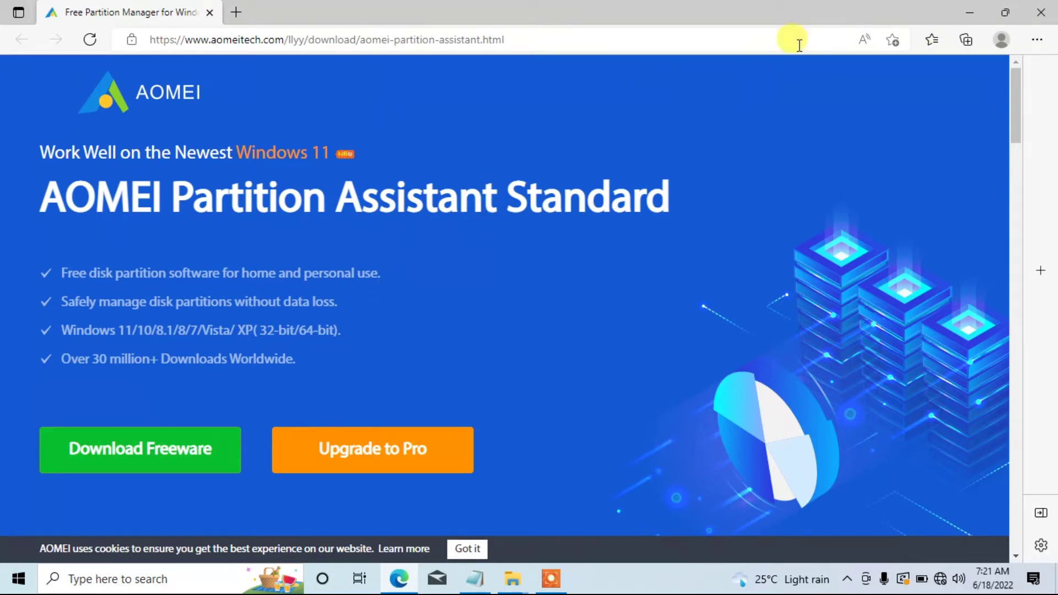
# Switch to the desktop and run the PAssist_Std_QD installer, allowing it to make changes to the device
pyautogui.click(969, 13)
pyautogui.moveTo(411, 196); pyautogui.dragTo(626, 315)
pyautogui.click(438, 233)
pyautogui.moveTo(396, 170); pyautogui.dragTo(611, 317)
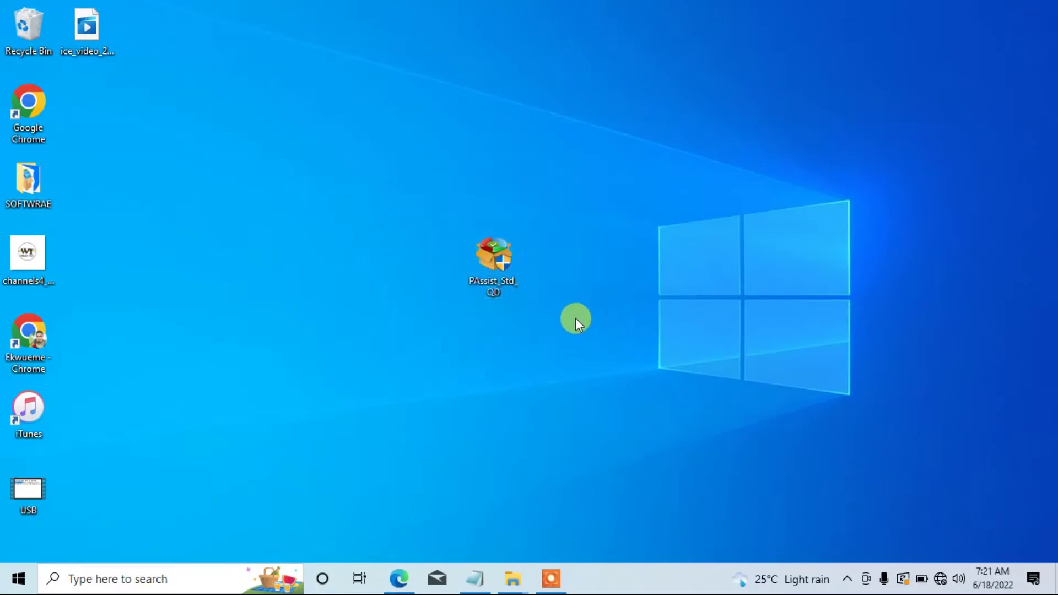
pyautogui.doubleClick(489, 266)
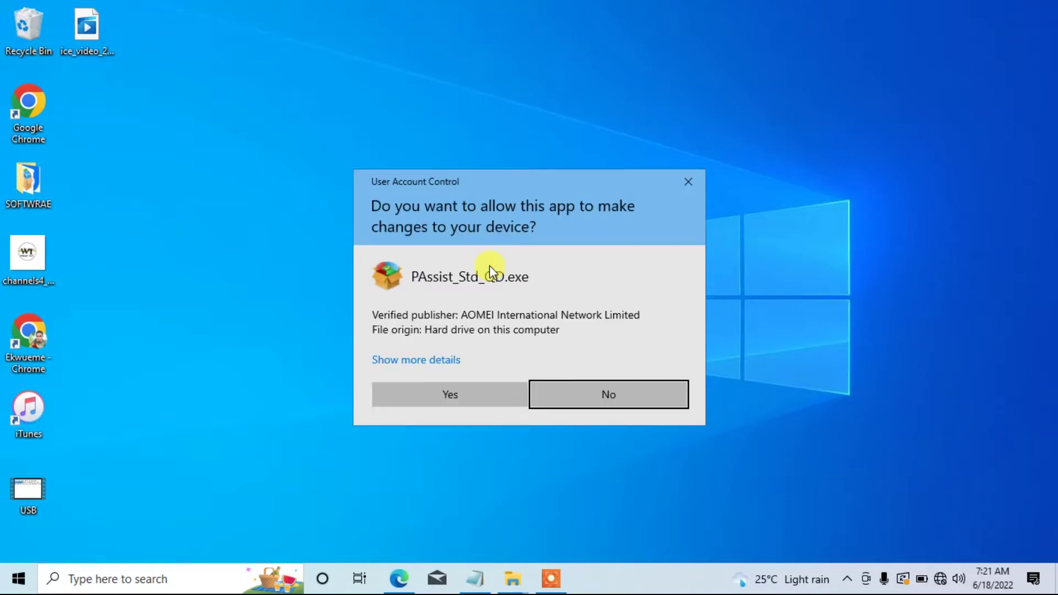
pyautogui.click(477, 397)
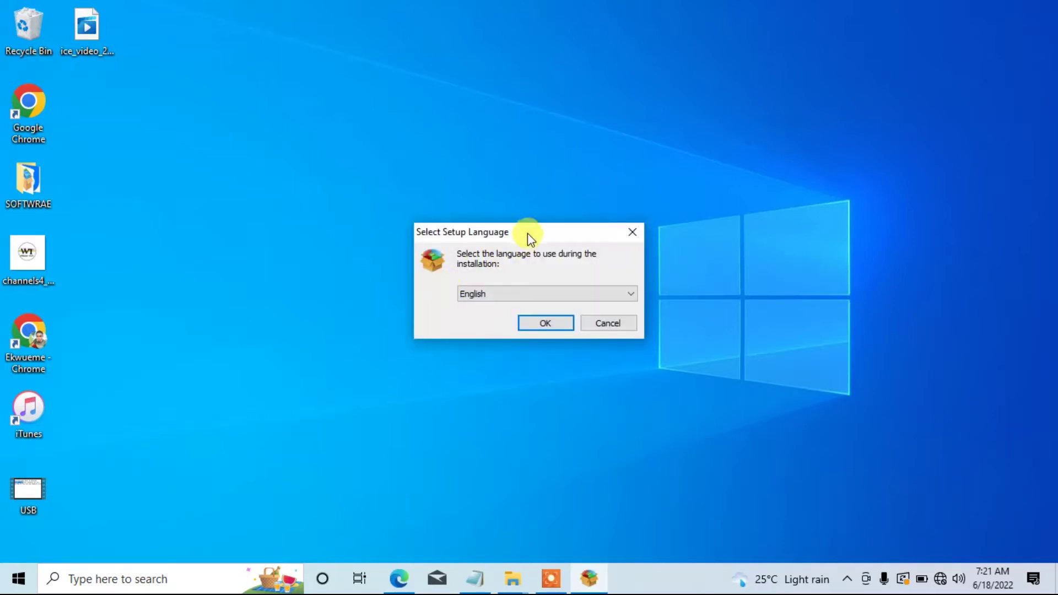
# Install AOMEI Partition Assistant with English as the setup language, and minimize the installer once it finishes
pyautogui.click(536, 319)
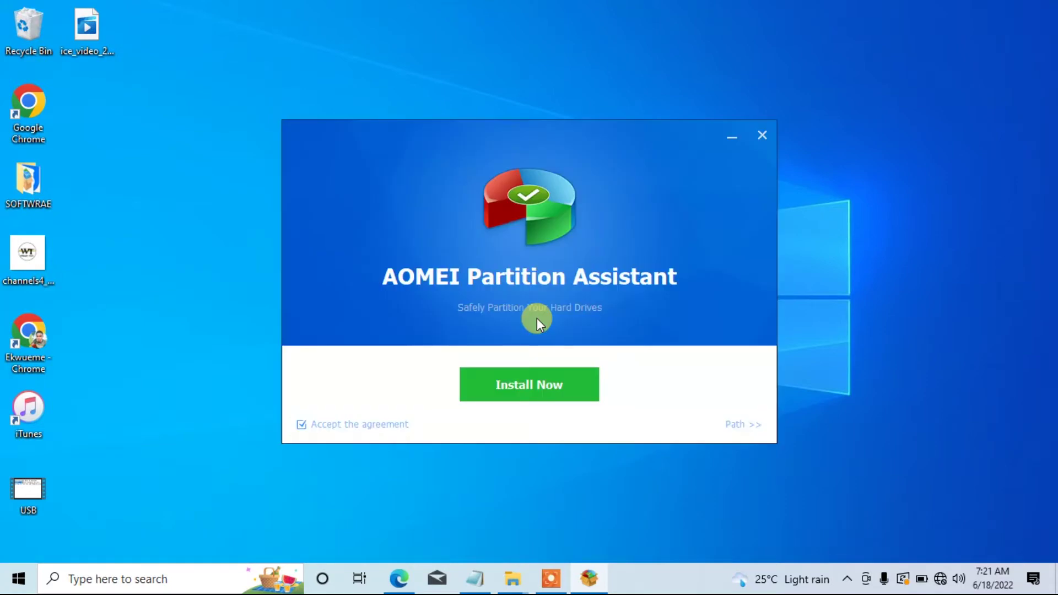
pyautogui.moveTo(540, 149); pyautogui.dragTo(538, 134)
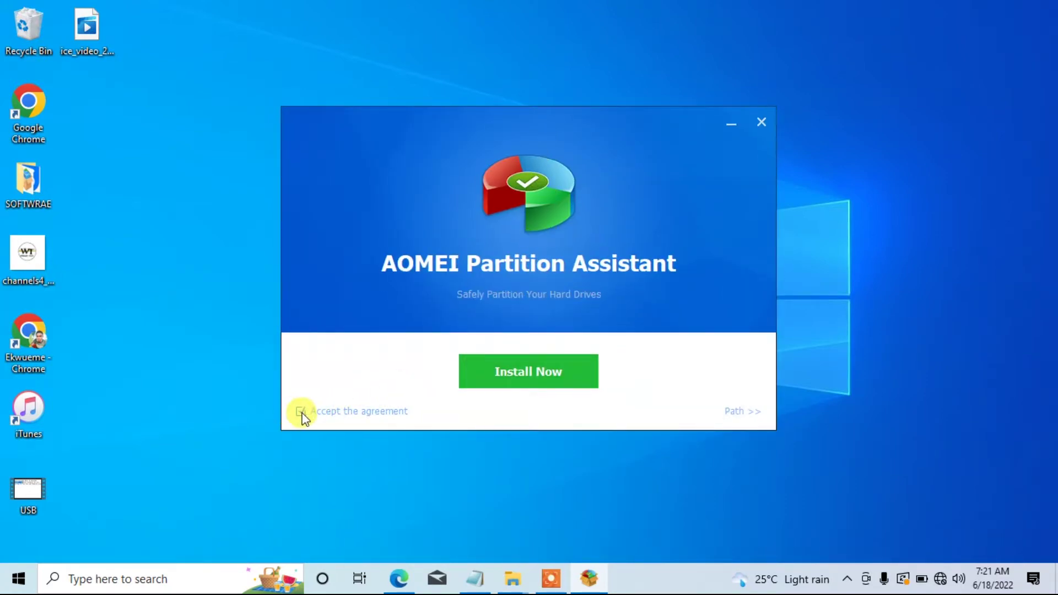
pyautogui.click(517, 374)
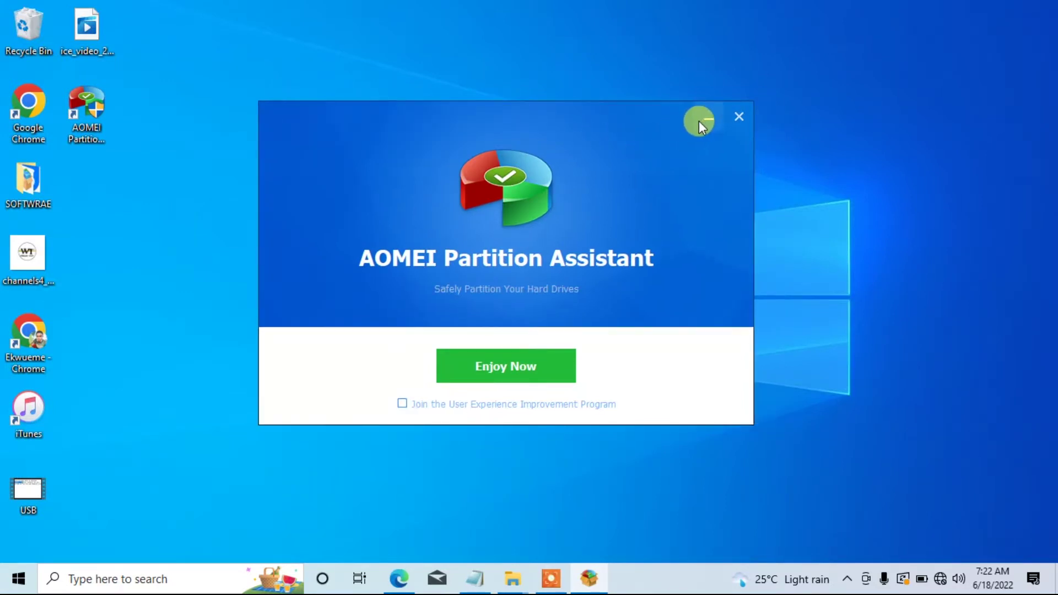
pyautogui.click(705, 120)
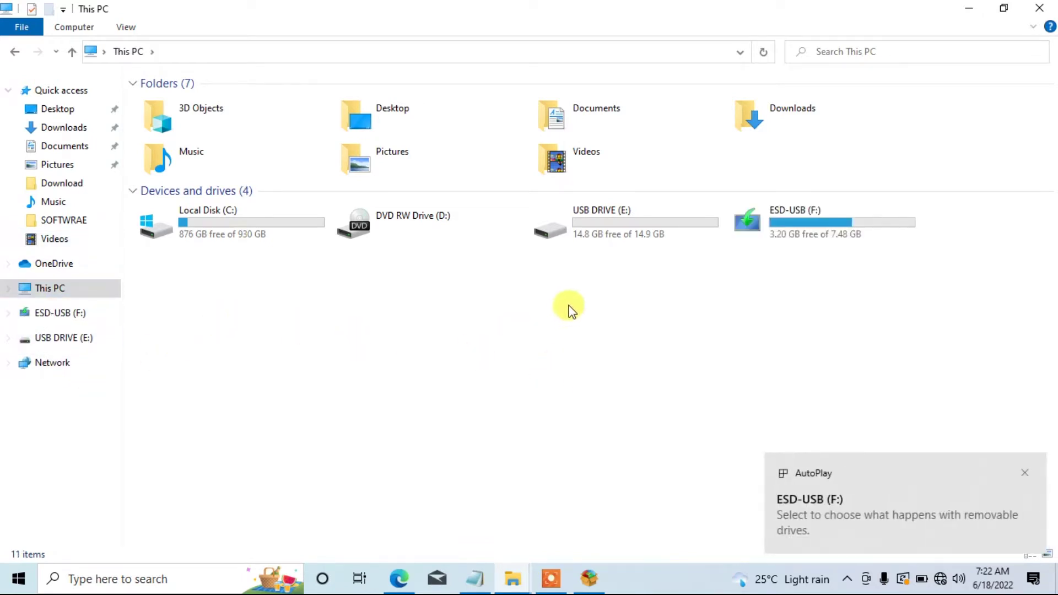
# Inspect the files and folders stored on the ESD-USB (F:) drive
pyautogui.click(794, 226)
pyautogui.doubleClick(794, 223)
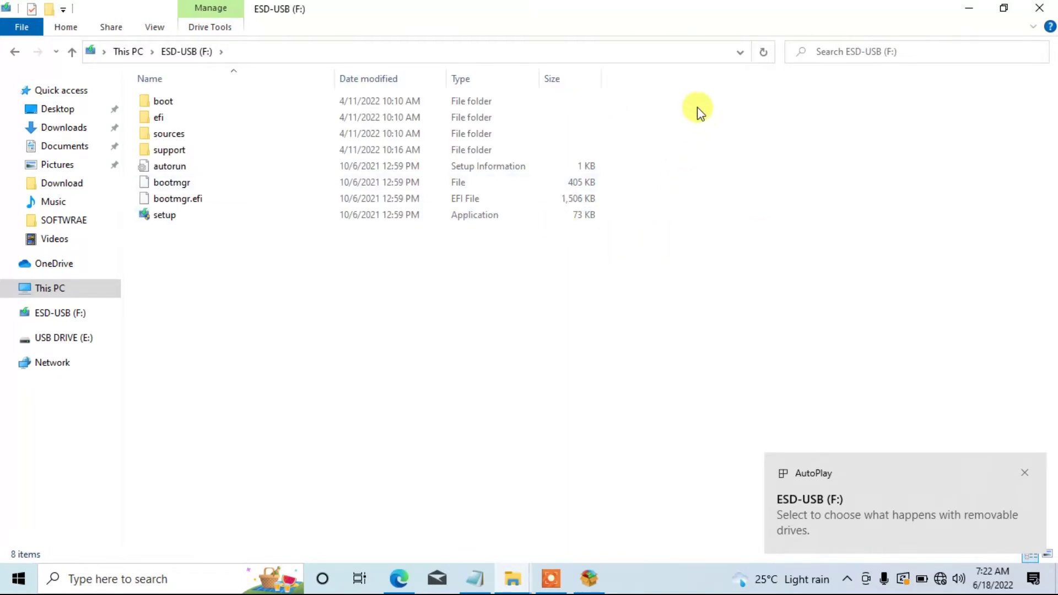
pyautogui.moveTo(656, 250); pyautogui.dragTo(267, 99)
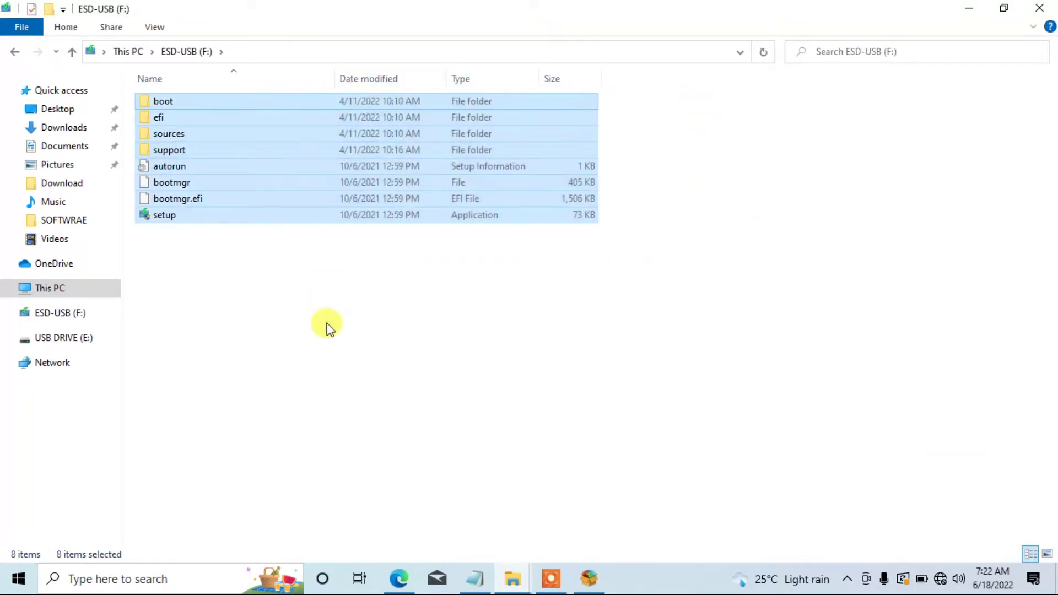
pyautogui.click(327, 328)
pyautogui.moveTo(670, 245); pyautogui.dragTo(328, 85)
pyautogui.click(14, 51)
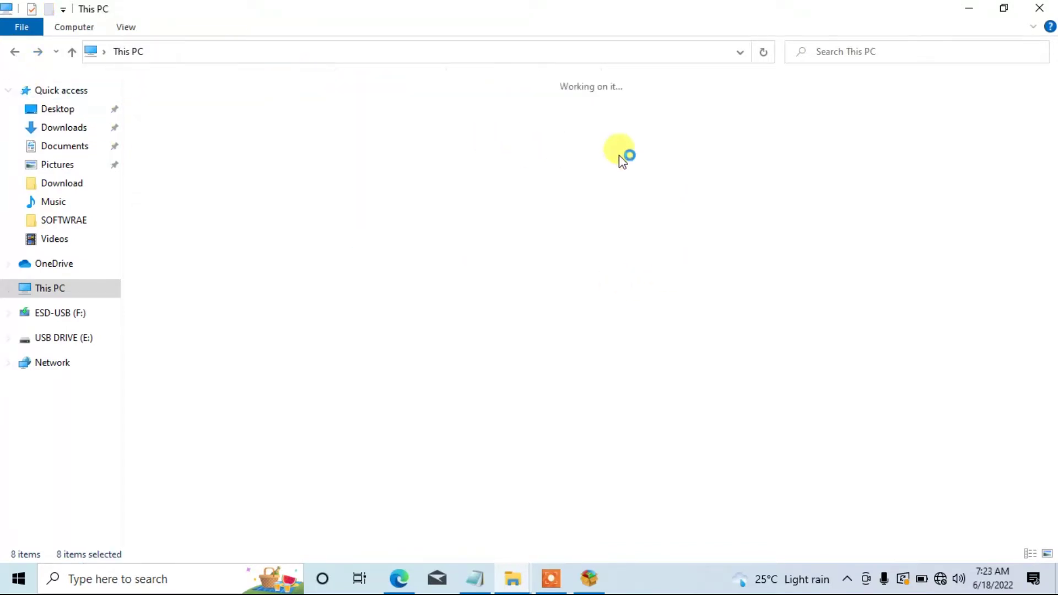
# Check the contents of the USB DRIVE (E:) and return to the drive overview
pyautogui.doubleClick(610, 223)
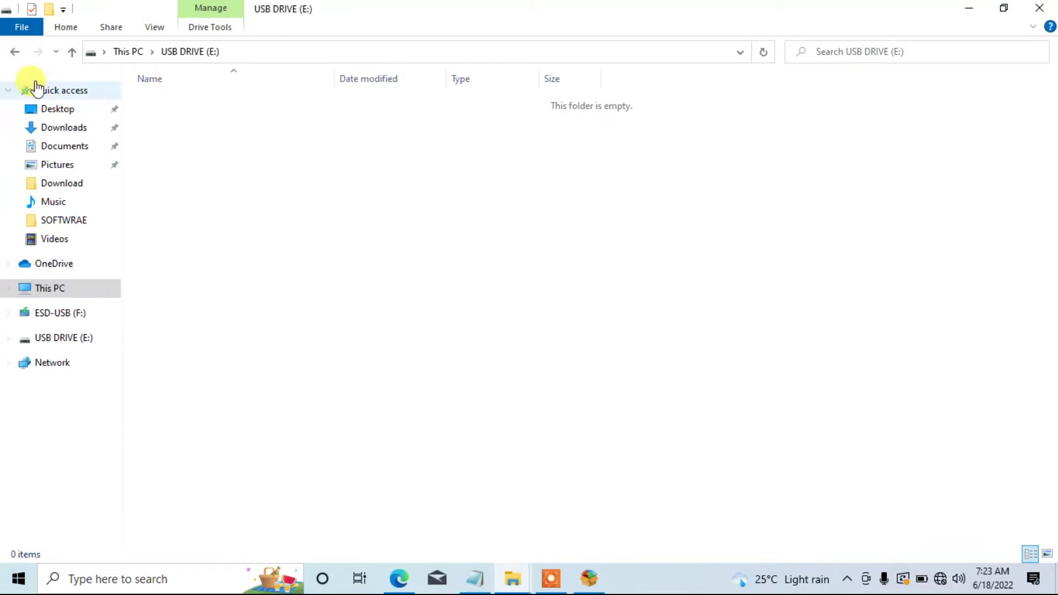
pyautogui.click(14, 51)
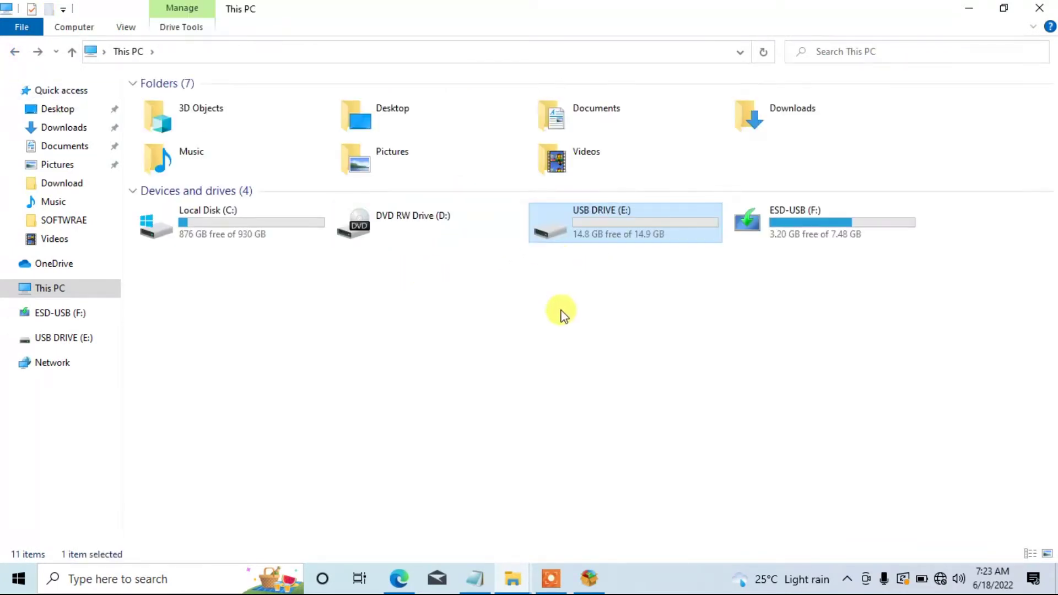
pyautogui.moveTo(562, 315); pyautogui.dragTo(512, 298)
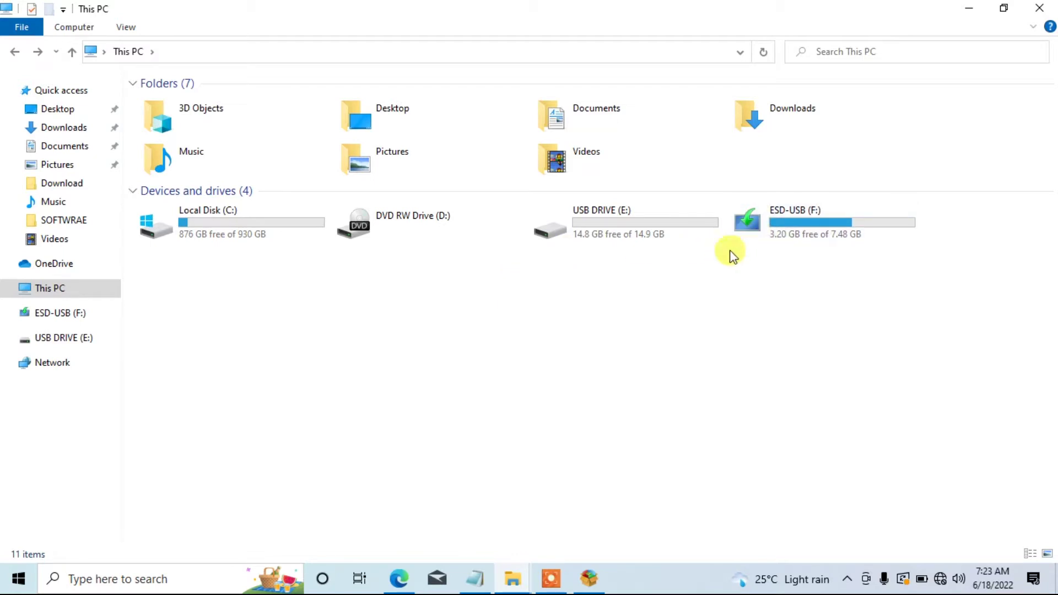
# Compare the contents of ESD-USB (F:) and USB DRIVE (E:) once more, including the free space on ESD-USB
pyautogui.click(752, 241)
pyautogui.doubleClick(753, 241)
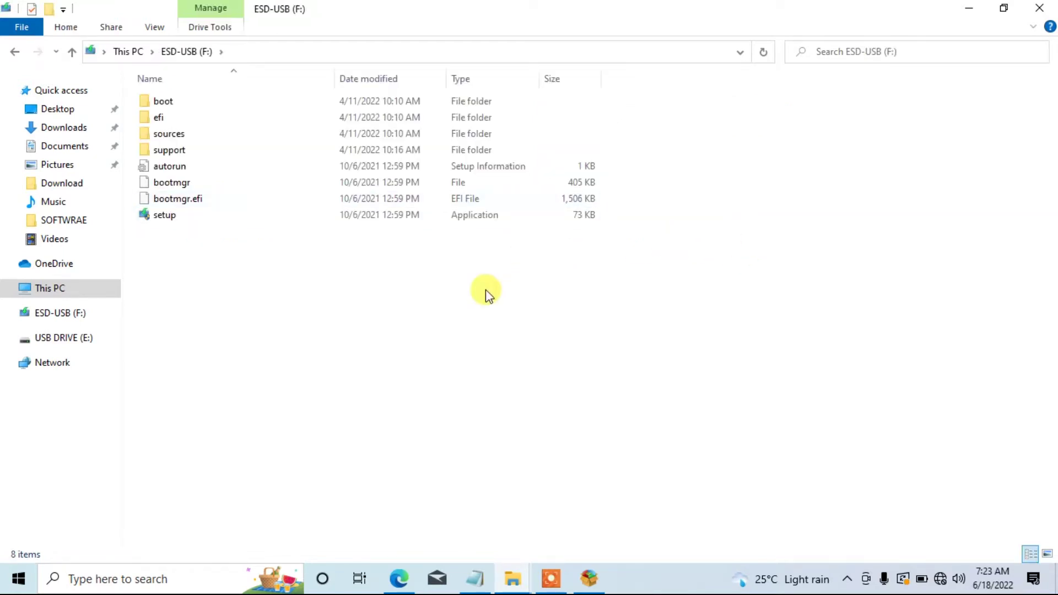
pyautogui.click(15, 52)
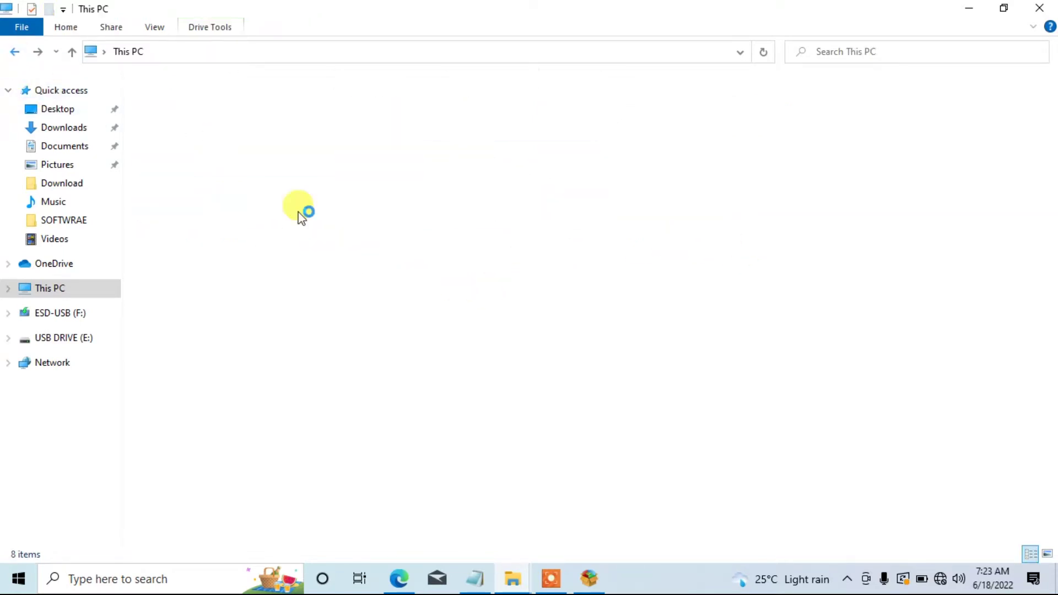
pyautogui.click(545, 313)
pyautogui.doubleClick(603, 233)
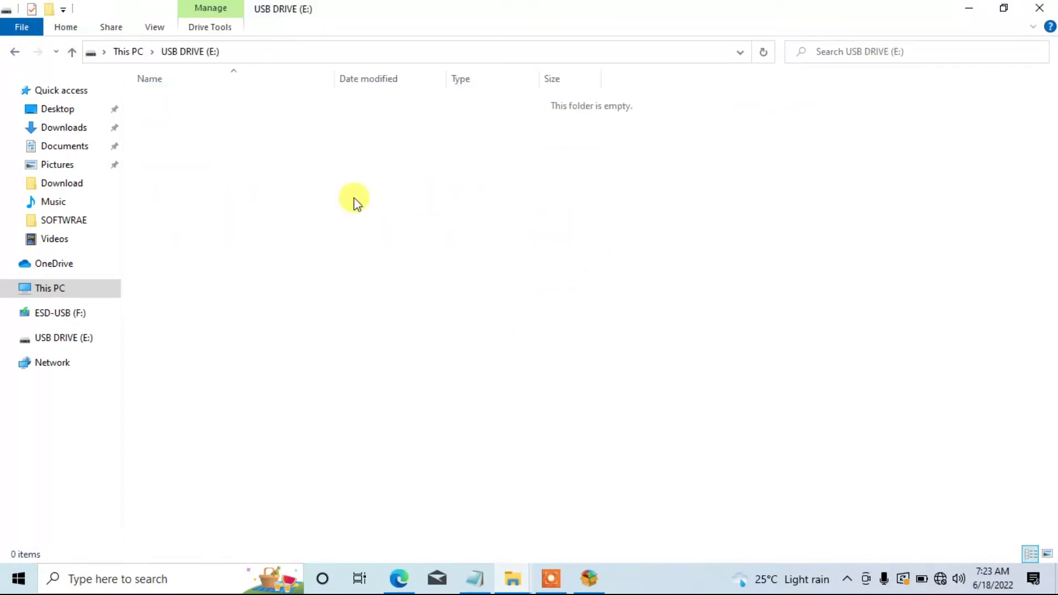
pyautogui.click(14, 53)
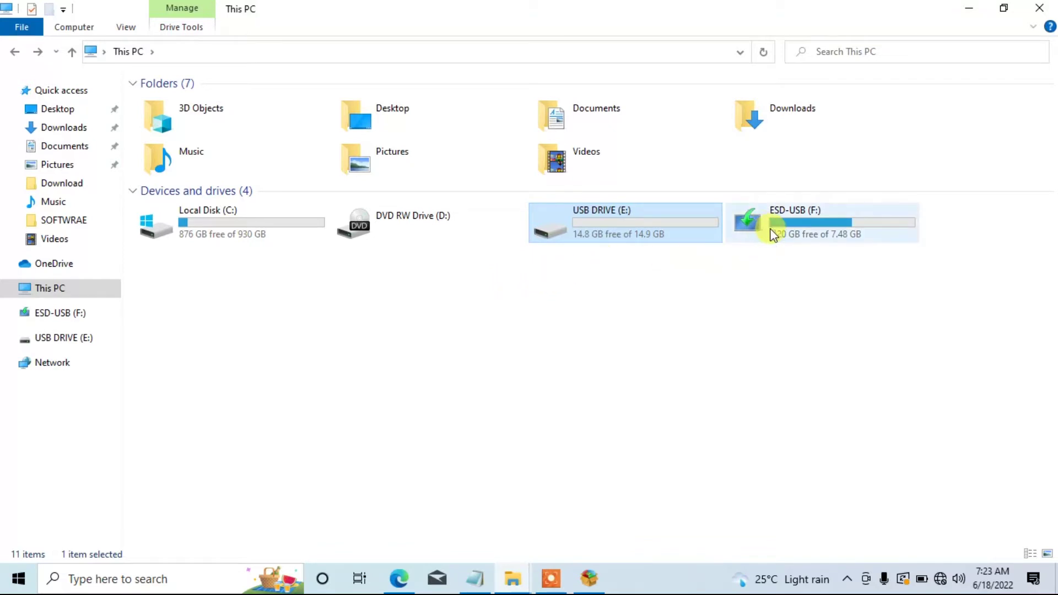
pyautogui.moveTo(773, 235)
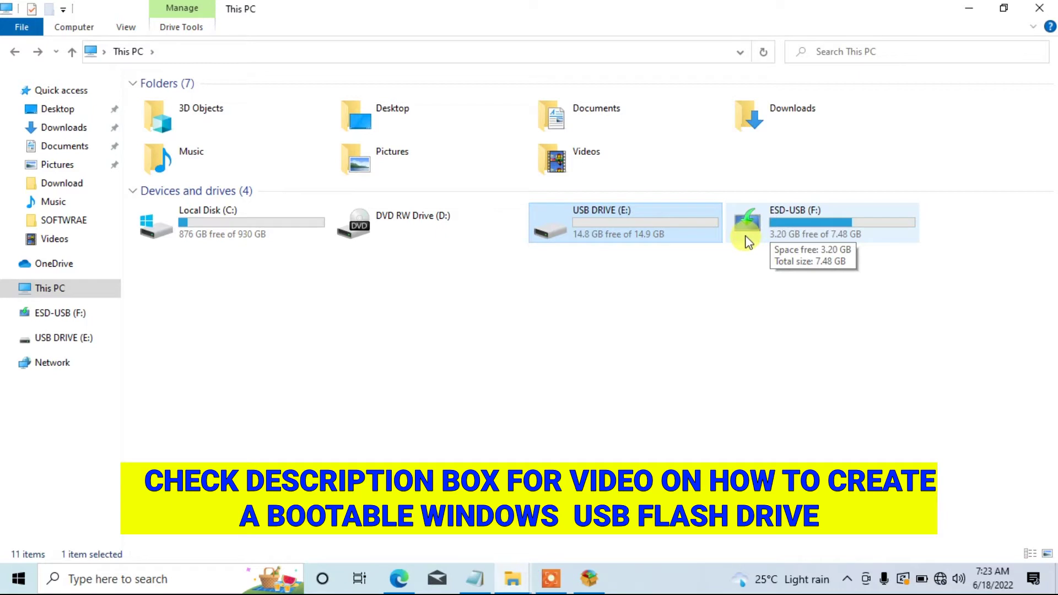
pyautogui.click(699, 281)
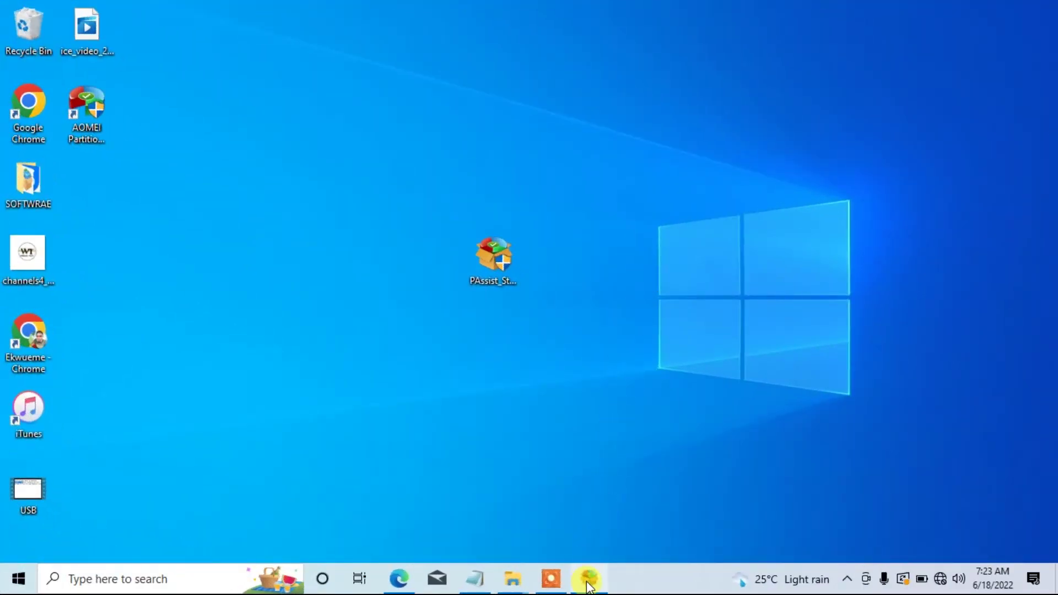
# Launch AOMEI Partition Assistant from the finished installer, dismissing the web page and the Windows 11 update checker
pyautogui.click(588, 579)
pyautogui.moveTo(578, 106); pyautogui.dragTo(644, 106)
pyautogui.click(562, 359)
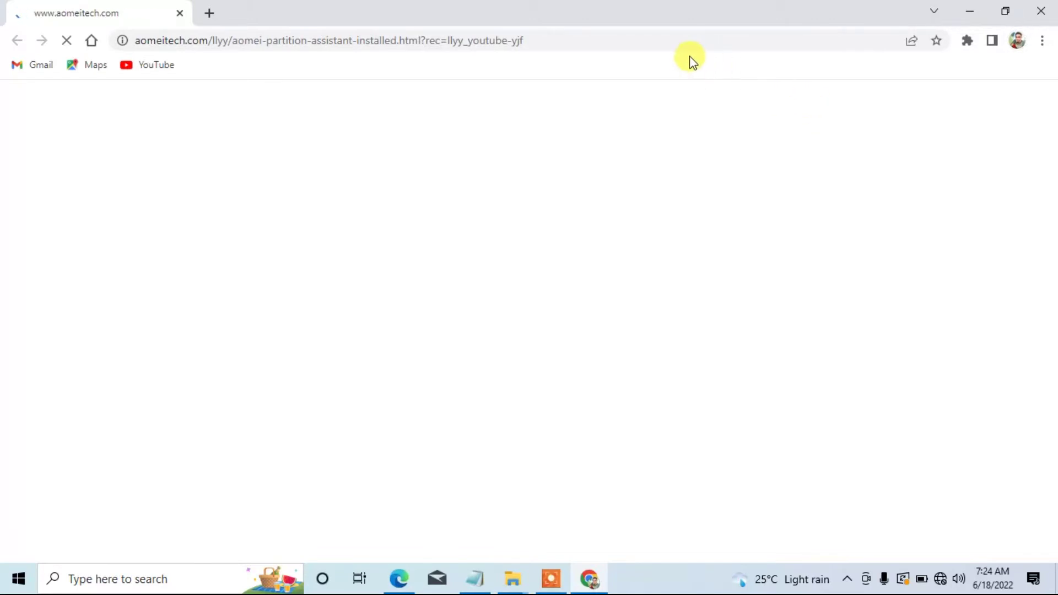
pyautogui.doubleClick(645, 10)
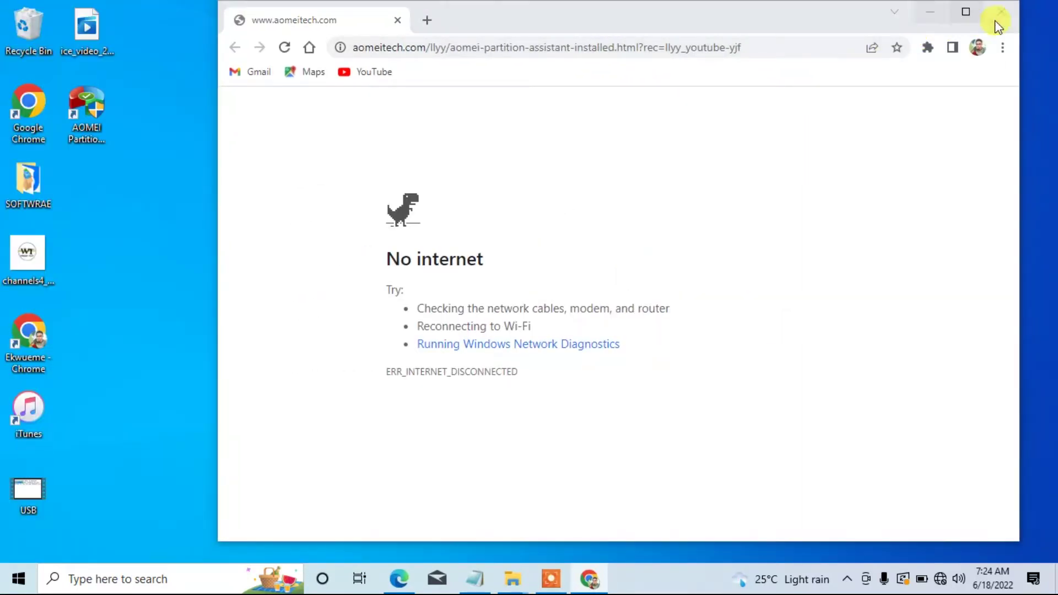
pyautogui.click(1013, 18)
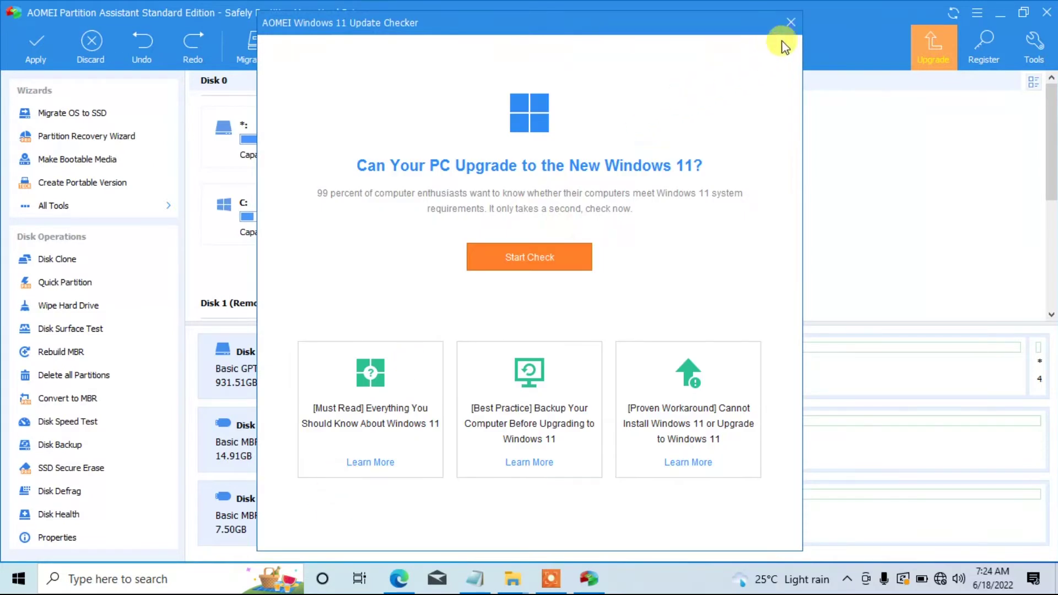
pyautogui.click(790, 23)
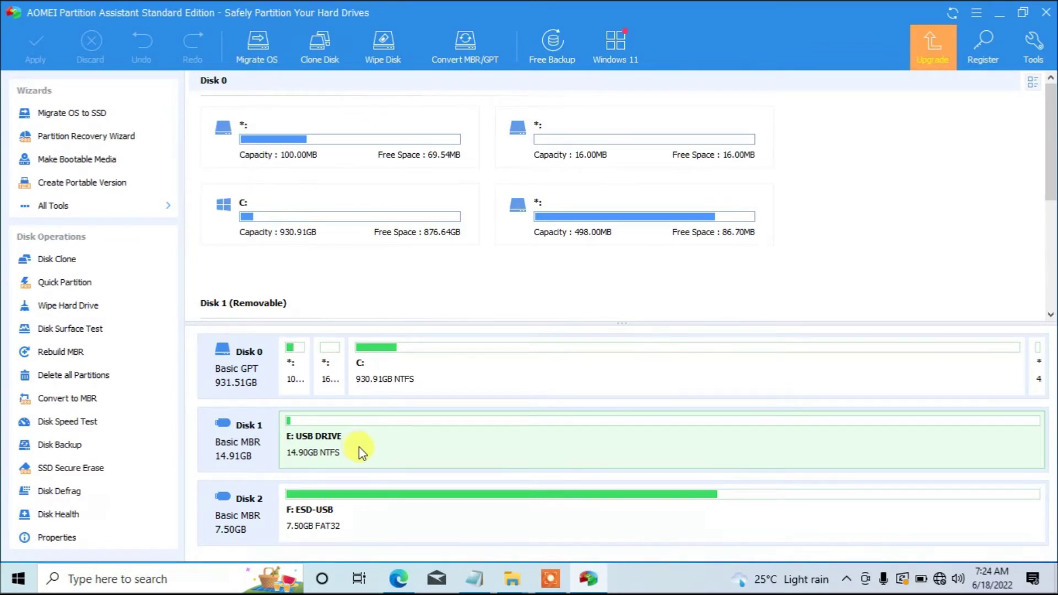
# Start the Disk Clone Wizard and continue with the Clone Disk Quickly method
pyautogui.click(84, 207)
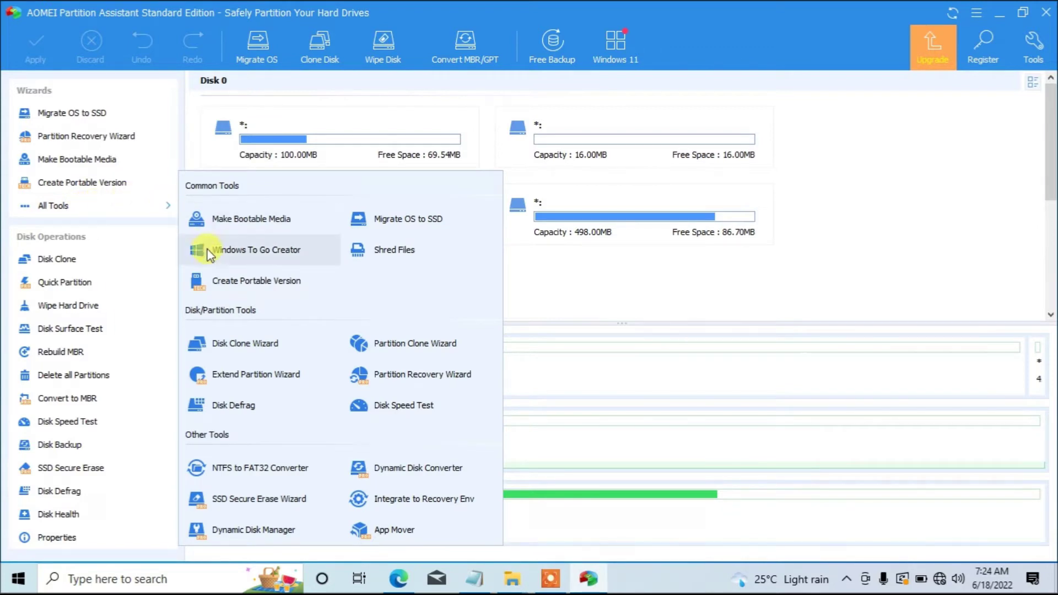
pyautogui.click(228, 346)
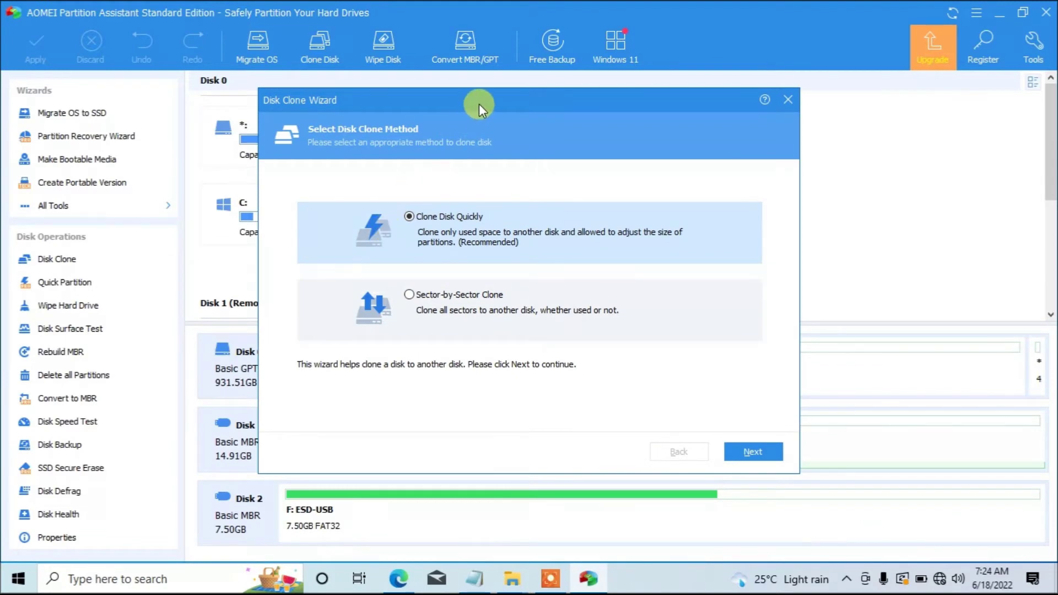
pyautogui.moveTo(477, 105); pyautogui.dragTo(490, 95)
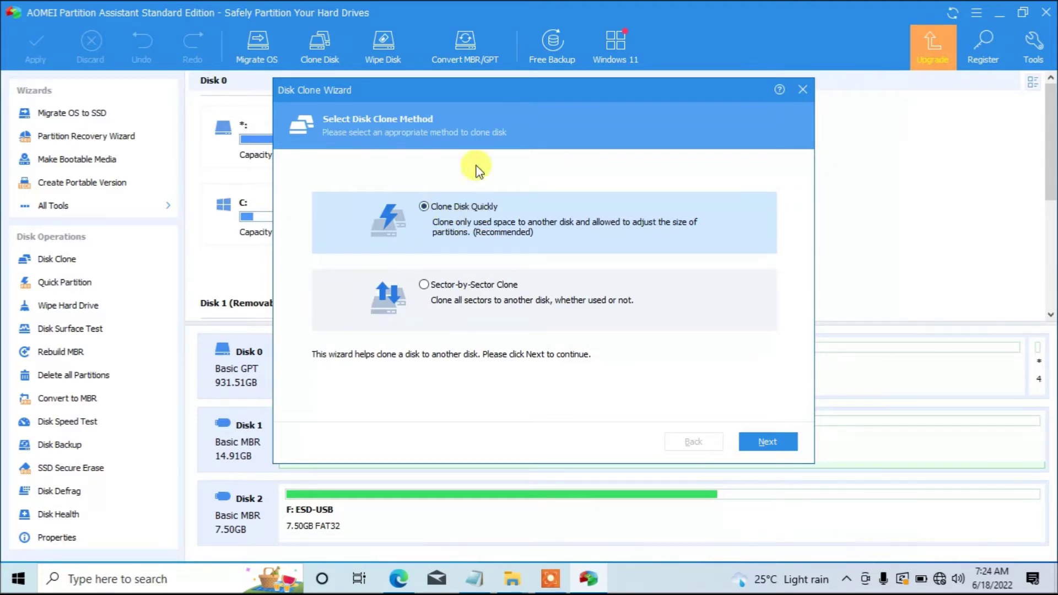
pyautogui.moveTo(511, 91); pyautogui.dragTo(478, 84)
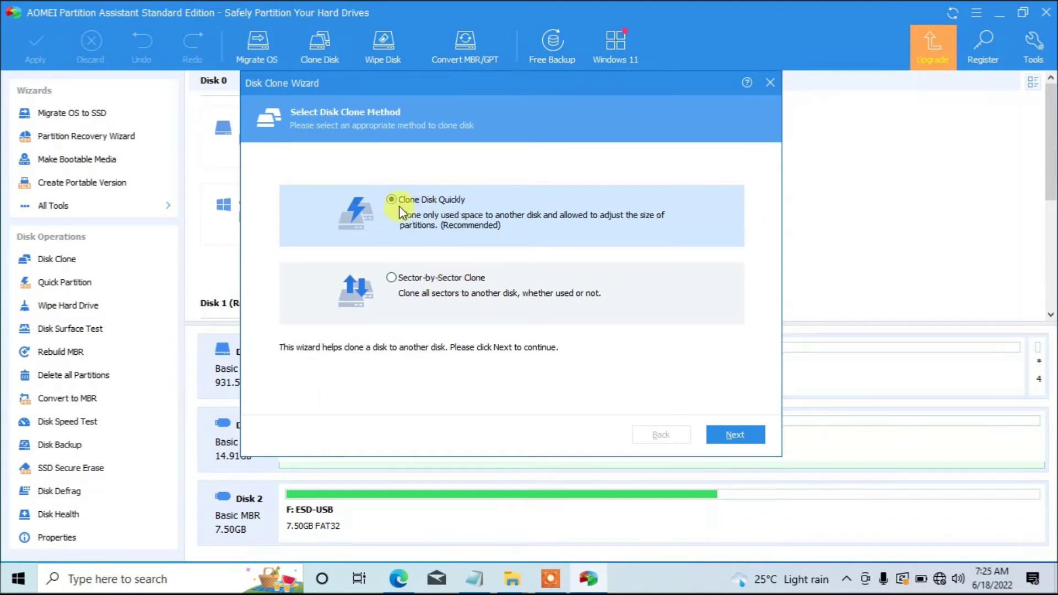
pyautogui.moveTo(480, 85); pyautogui.dragTo(496, 86)
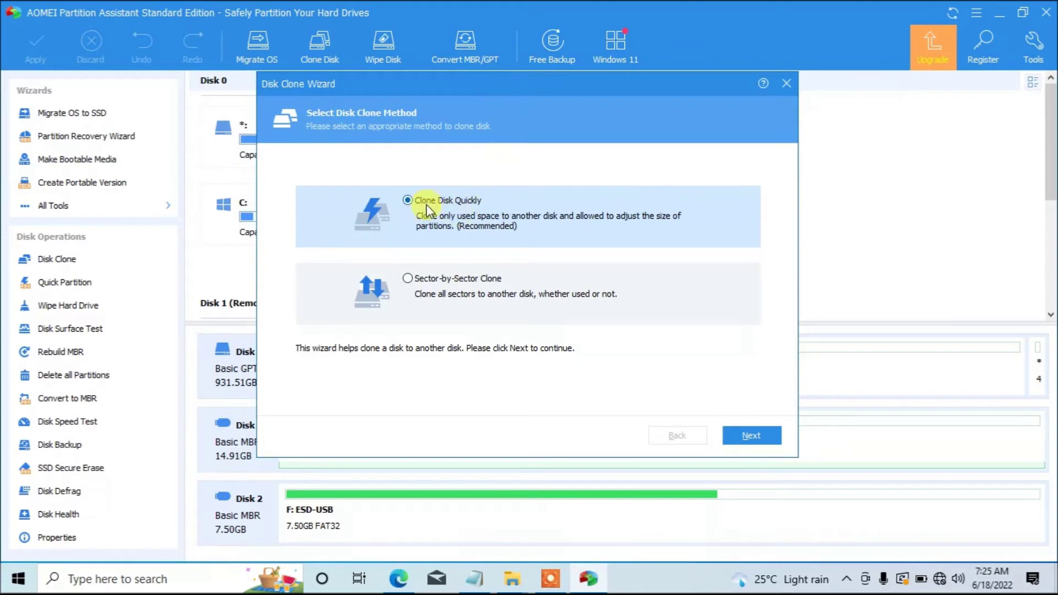
pyautogui.click(738, 435)
# Set Disk 2 (7.50GB Generic Flash Disk) as the clone source and select Disk 1 (14.91GB SanDisk Cruzer Blade) as the destination
pyautogui.moveTo(471, 82)
pyautogui.mouseDown()
pyautogui.moveTo(479, 125)
pyautogui.moveTo(488, 104)
pyautogui.moveTo(544, 86)
pyautogui.mouseUp()
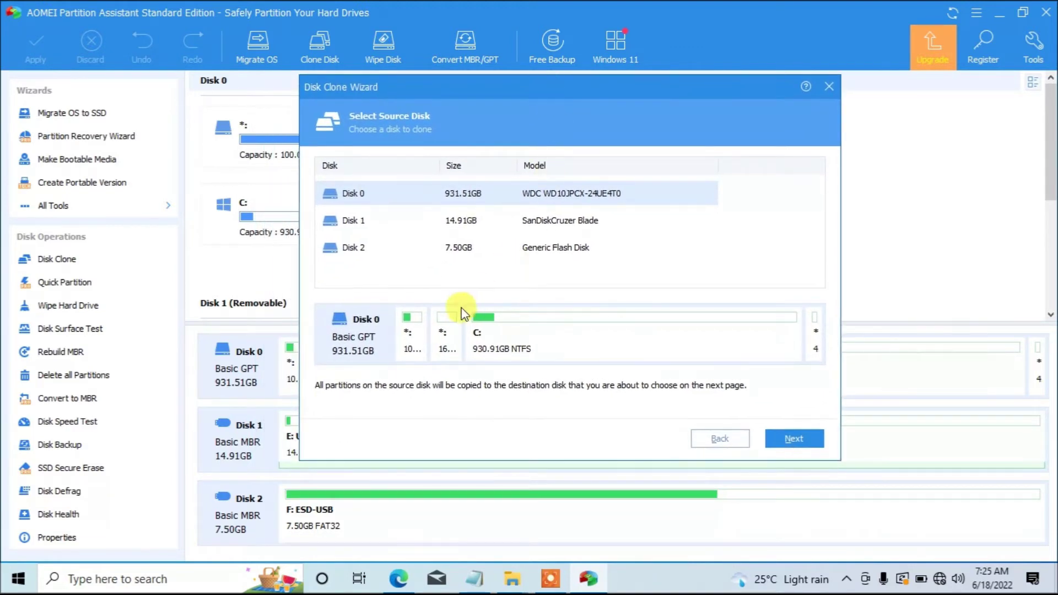
pyautogui.moveTo(553, 85)
pyautogui.mouseDown()
pyautogui.moveTo(541, 97)
pyautogui.moveTo(557, 93)
pyautogui.mouseUp()
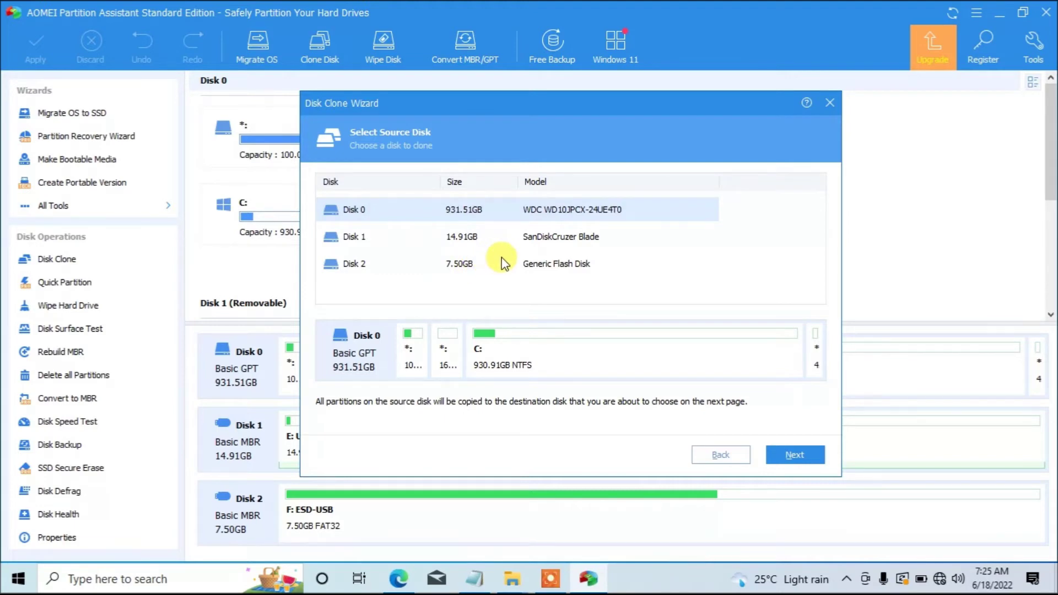
pyautogui.click(474, 266)
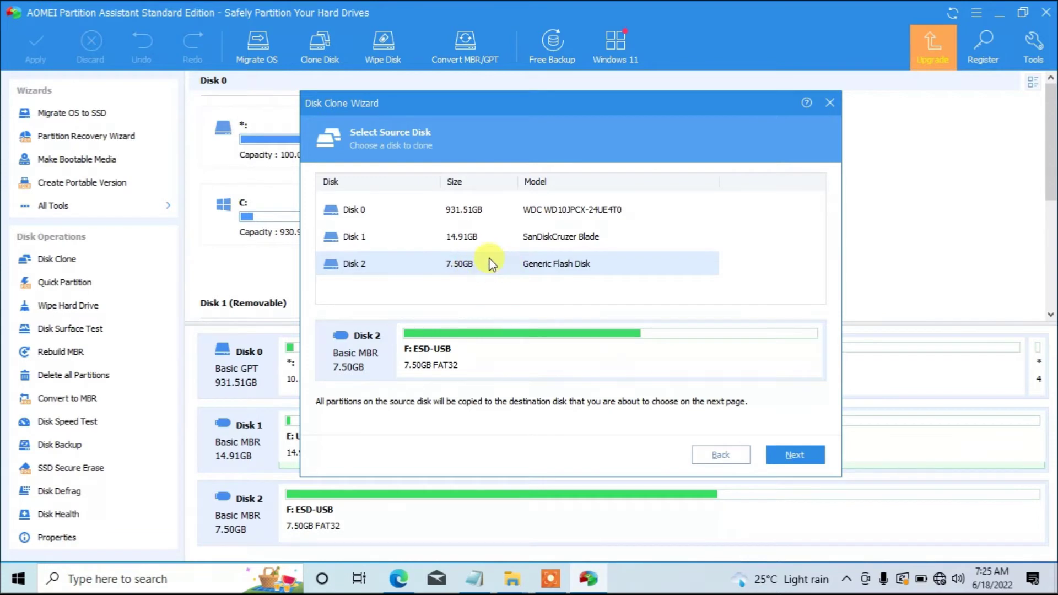
pyautogui.click(786, 456)
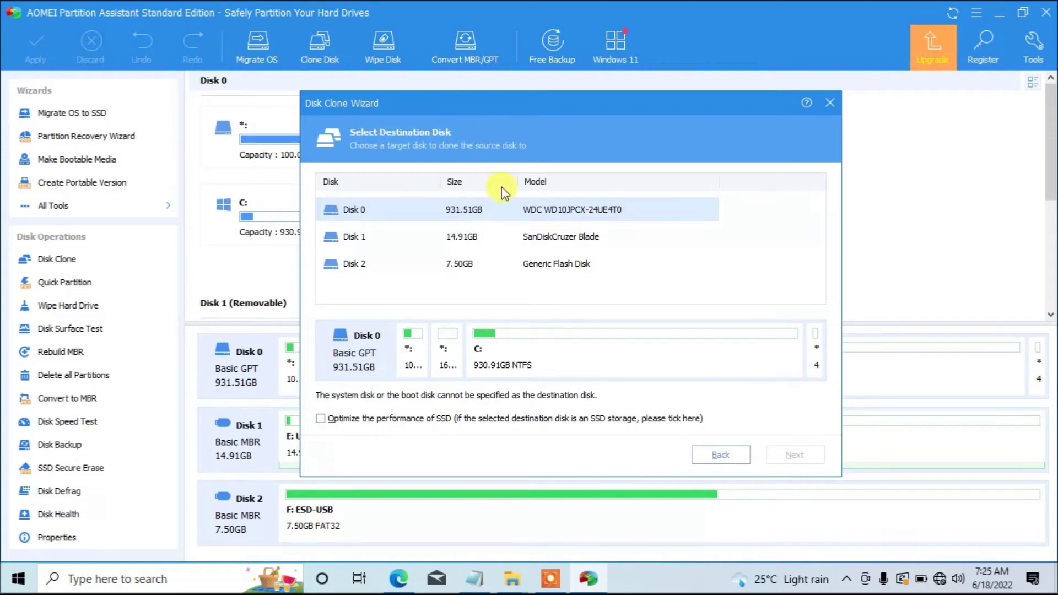
pyautogui.click(471, 240)
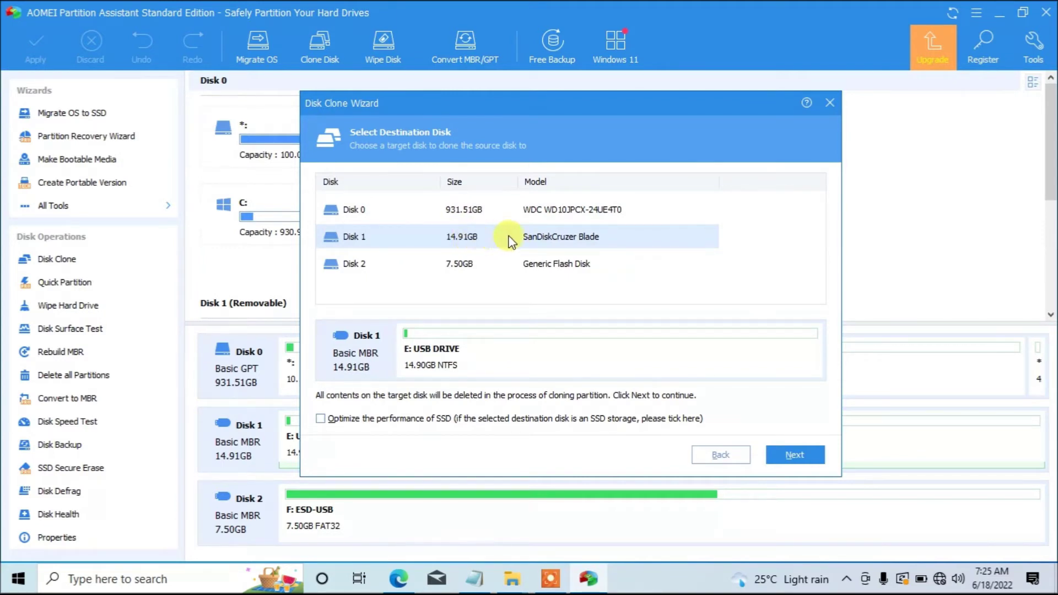
# Continue the clone wizard with Disk 1 as the destination disk
pyautogui.click(793, 455)
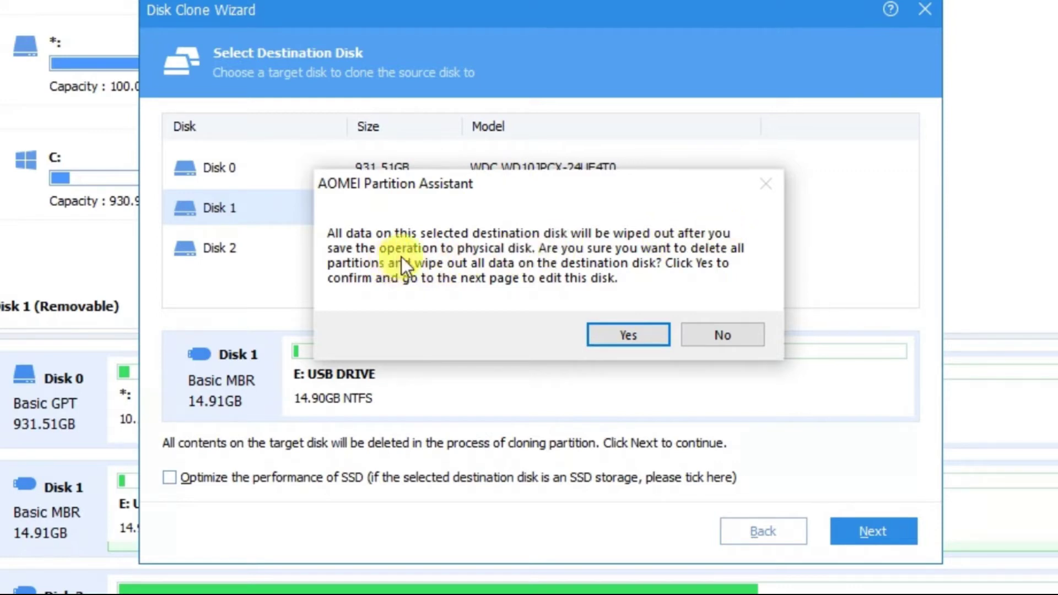
pyautogui.moveTo(575, 194); pyautogui.dragTo(574, 176)
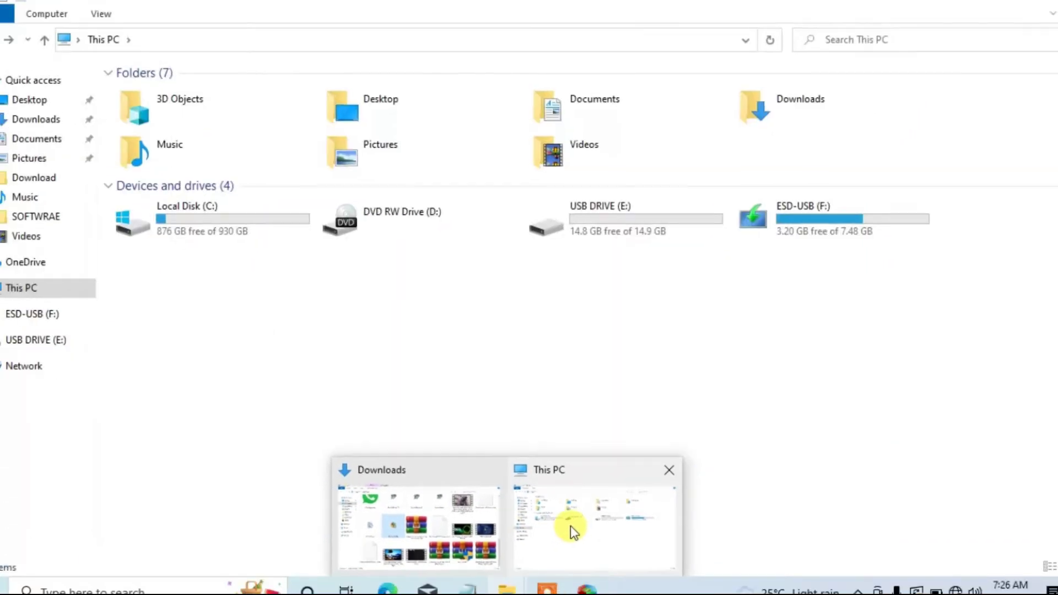
# Check the contents of USB DRIVE (E:) in File Explorer, and return to the clone wizard
pyautogui.click(569, 529)
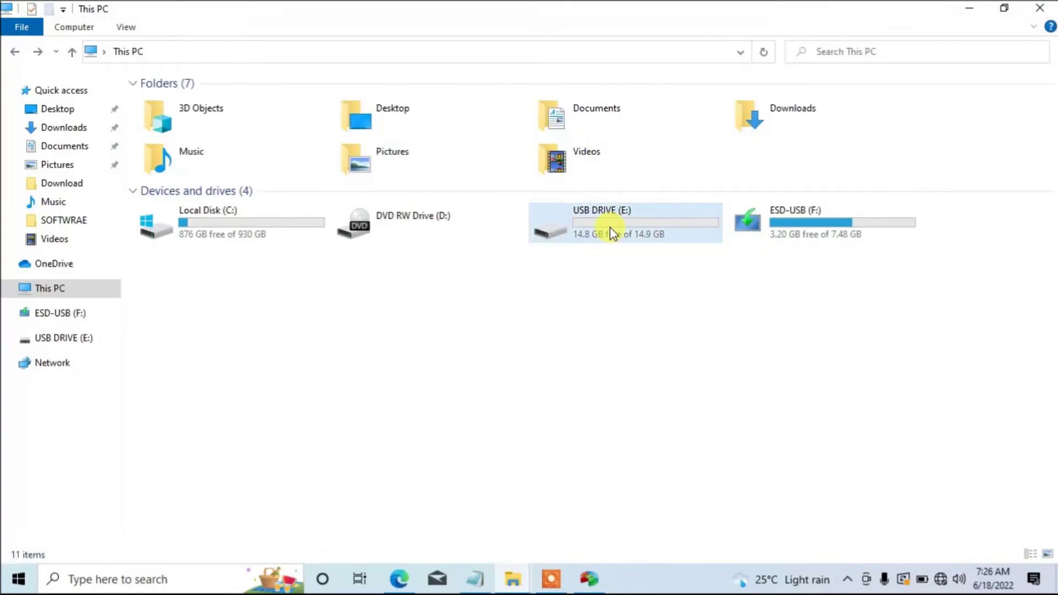
pyautogui.doubleClick(611, 234)
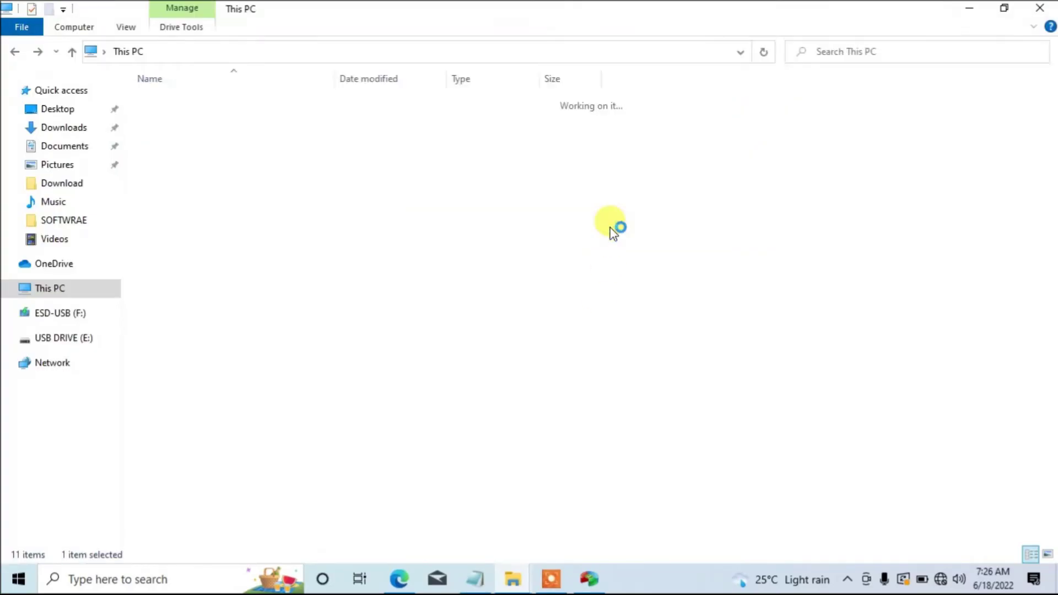
pyautogui.click(15, 52)
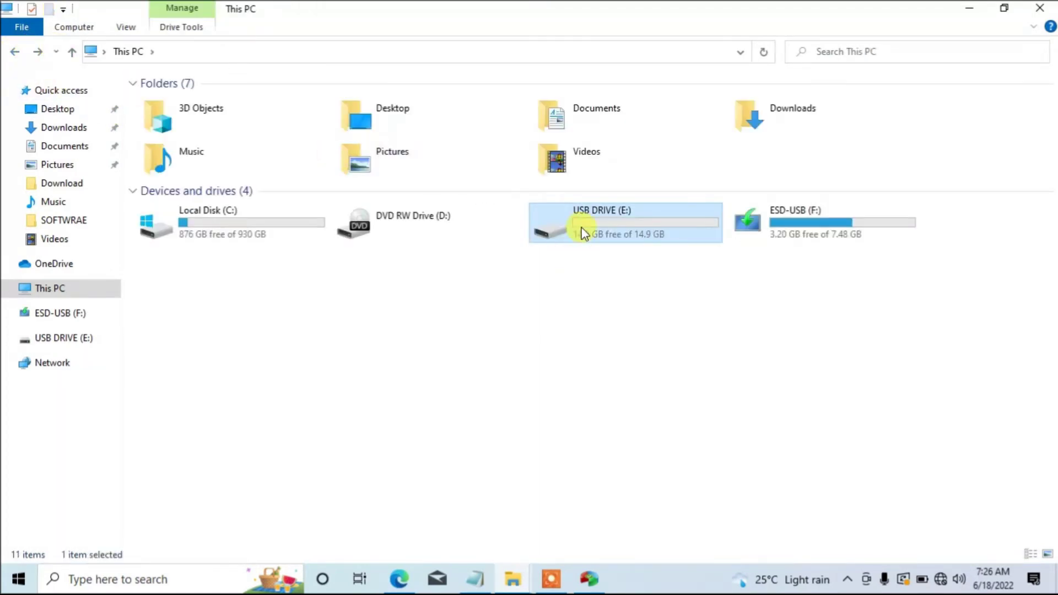
pyautogui.doubleClick(578, 231)
pyautogui.click(15, 52)
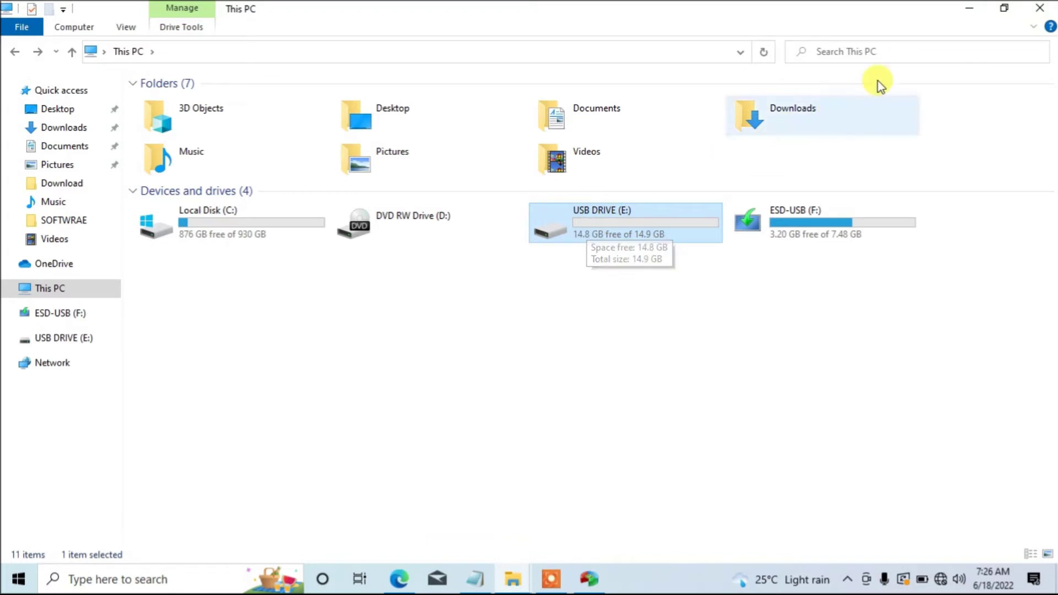
pyautogui.click(969, 8)
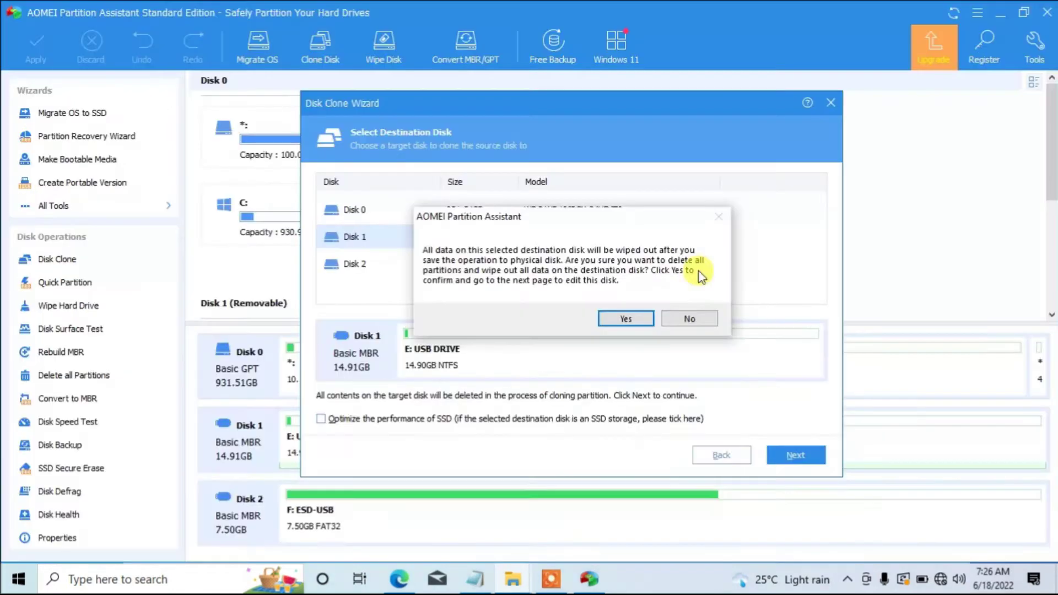
# Accept wiping the destination disk and finish the wizard with Clone without resizing partitions
pyautogui.click(627, 319)
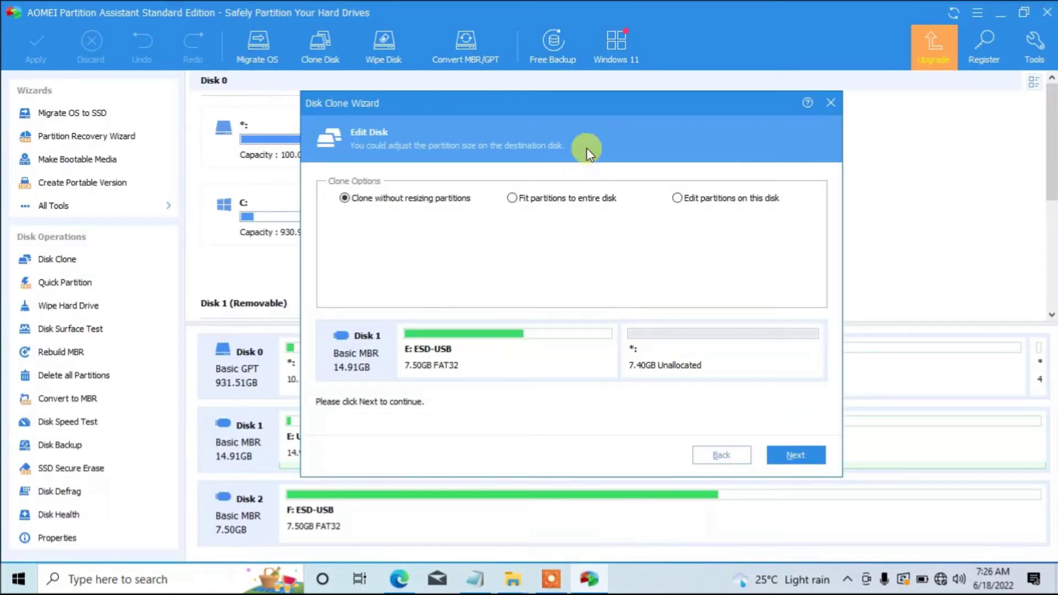
pyautogui.moveTo(586, 106); pyautogui.dragTo(584, 100)
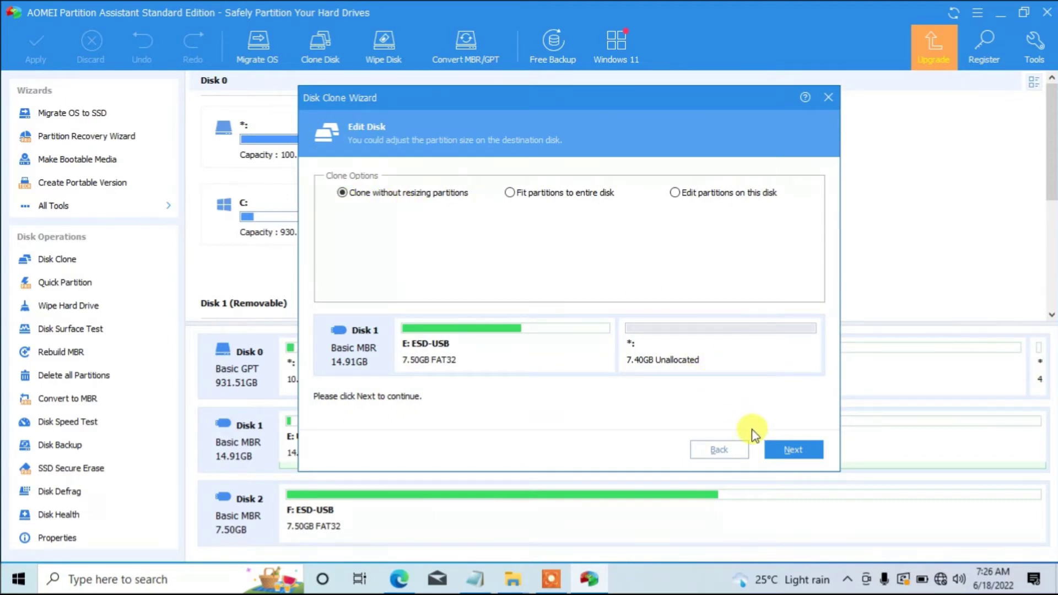
pyautogui.click(779, 448)
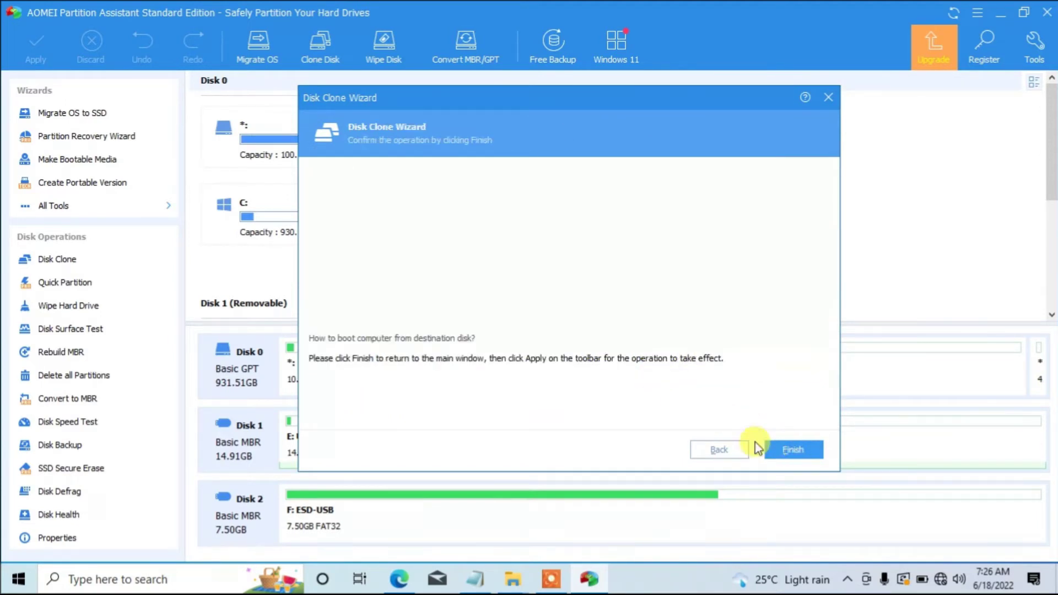
pyautogui.moveTo(518, 106); pyautogui.dragTo(509, 106)
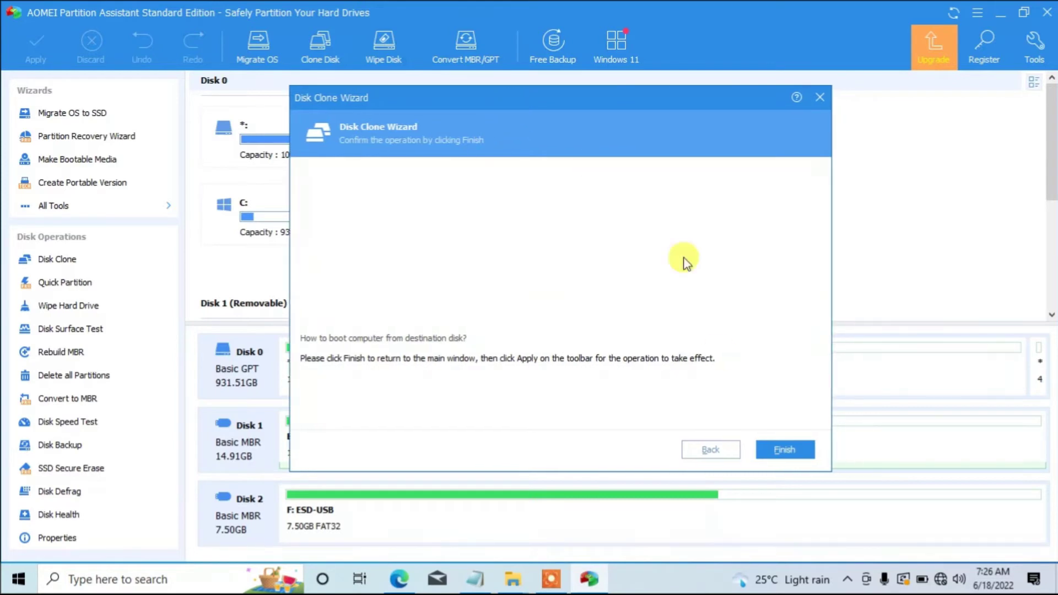
pyautogui.click(782, 450)
pyautogui.scroll(-2, 278, 187)
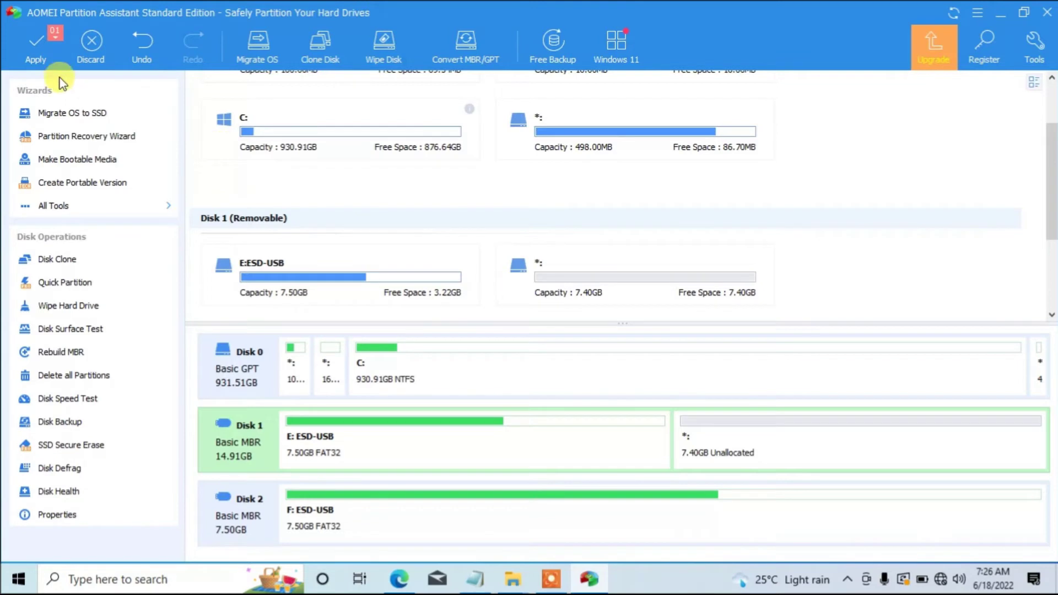
# Apply the pending Disk 2 to Disk 1 clone operation and proceed with it
pyautogui.click(28, 58)
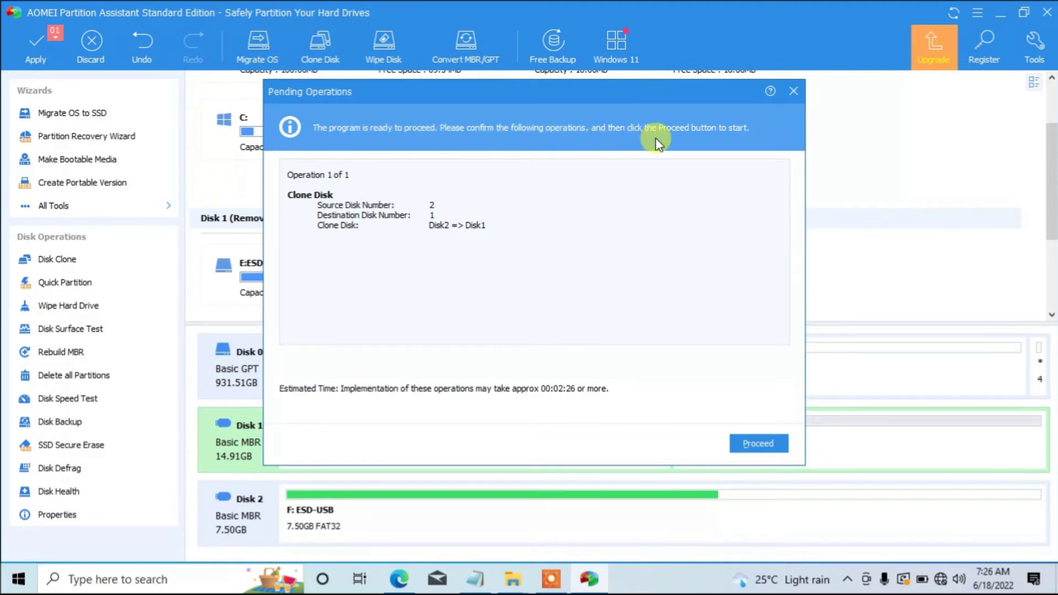
pyautogui.moveTo(604, 95); pyautogui.dragTo(613, 92)
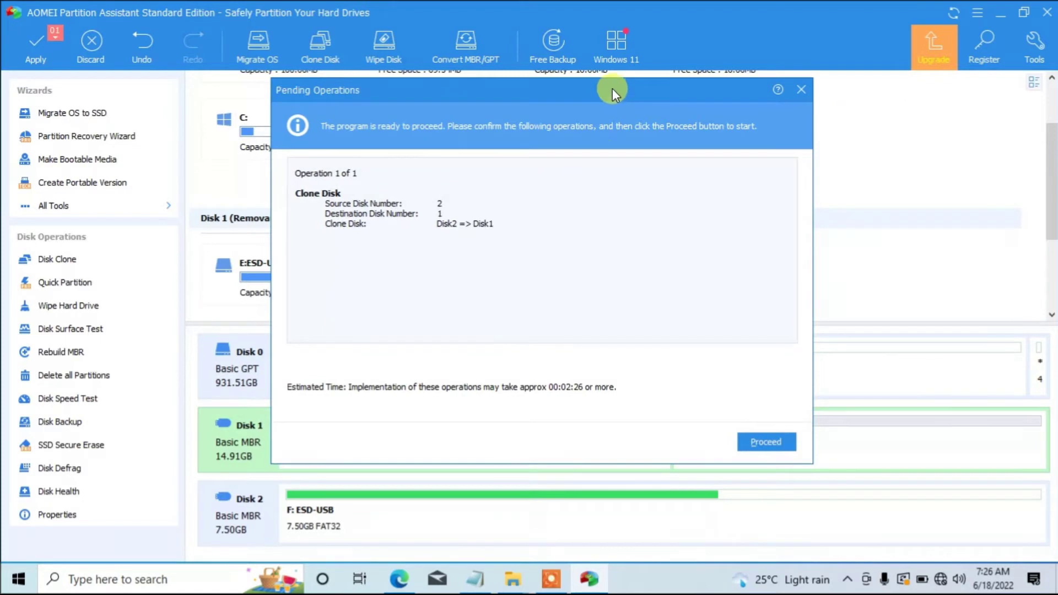
pyautogui.moveTo(514, 99); pyautogui.dragTo(517, 107)
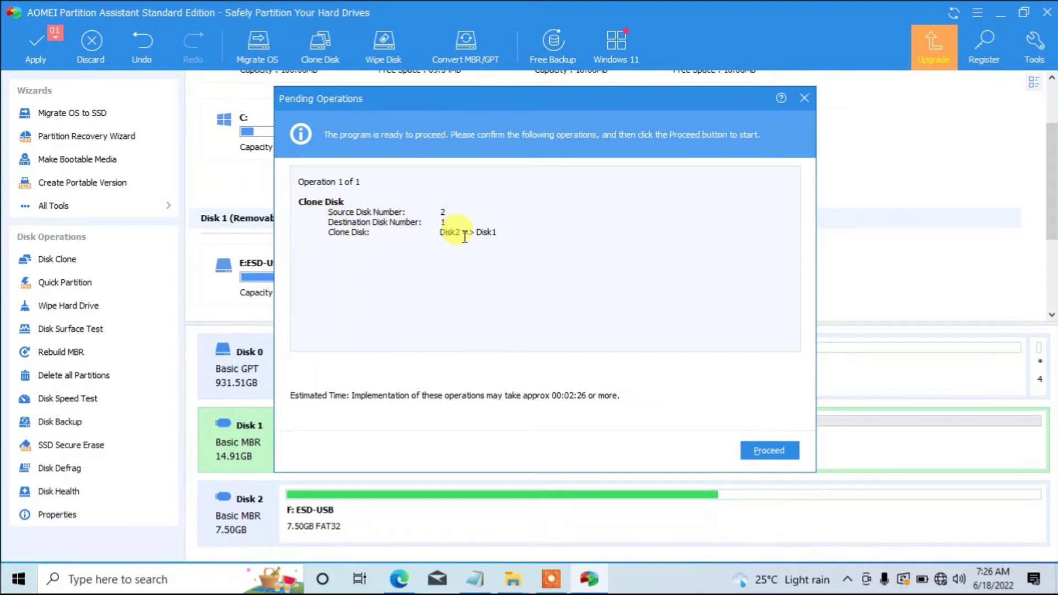
pyautogui.moveTo(564, 101); pyautogui.dragTo(569, 90)
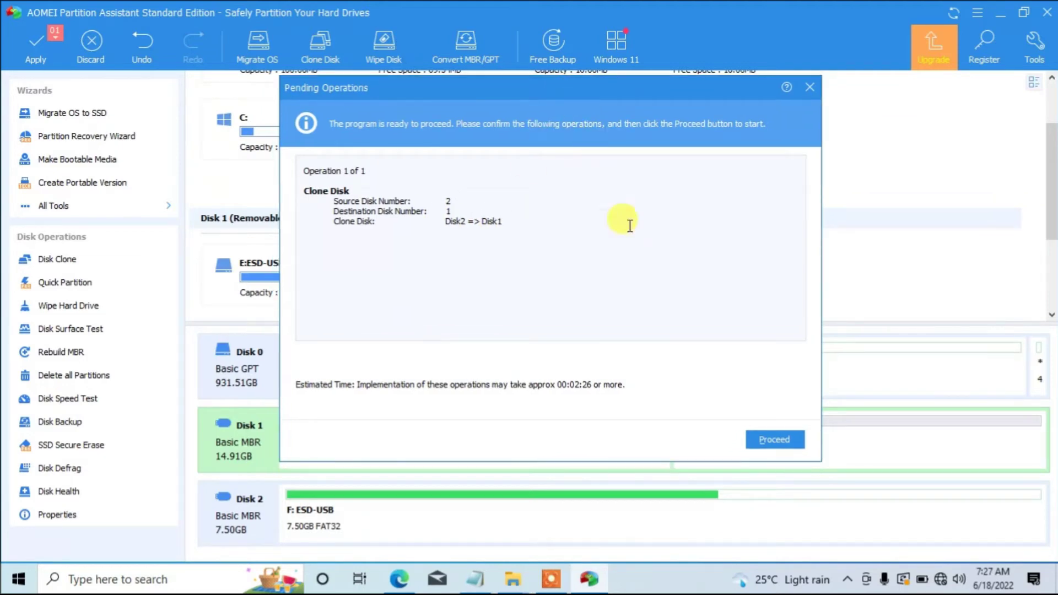
pyautogui.click(767, 440)
# Agree to continue without connecting the computer to power, and confirm the start of the disk clone
pyautogui.moveTo(534, 223); pyautogui.dragTo(533, 228)
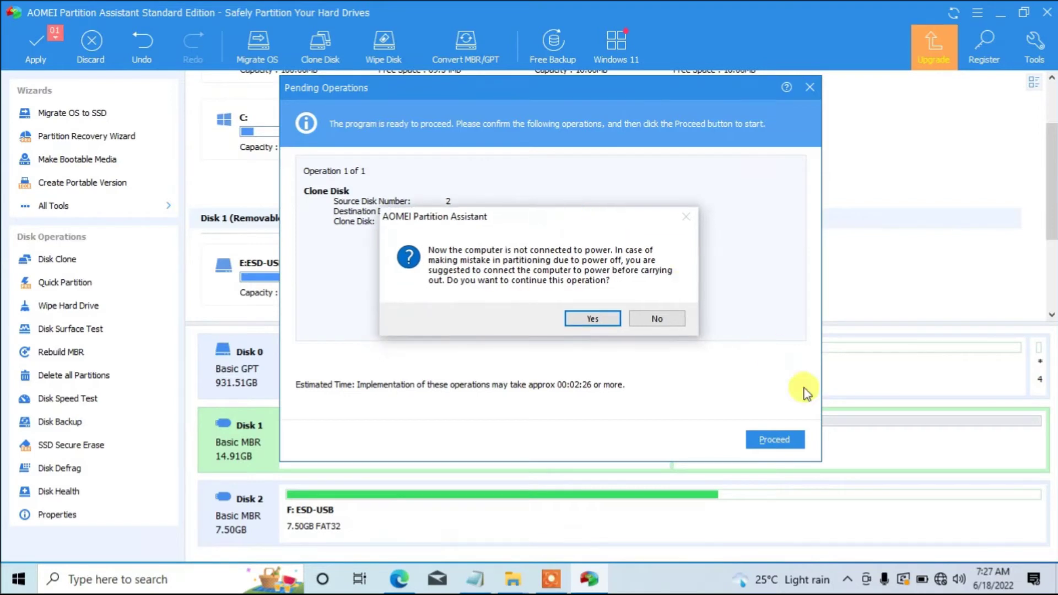
pyautogui.moveTo(570, 221); pyautogui.dragTo(598, 200)
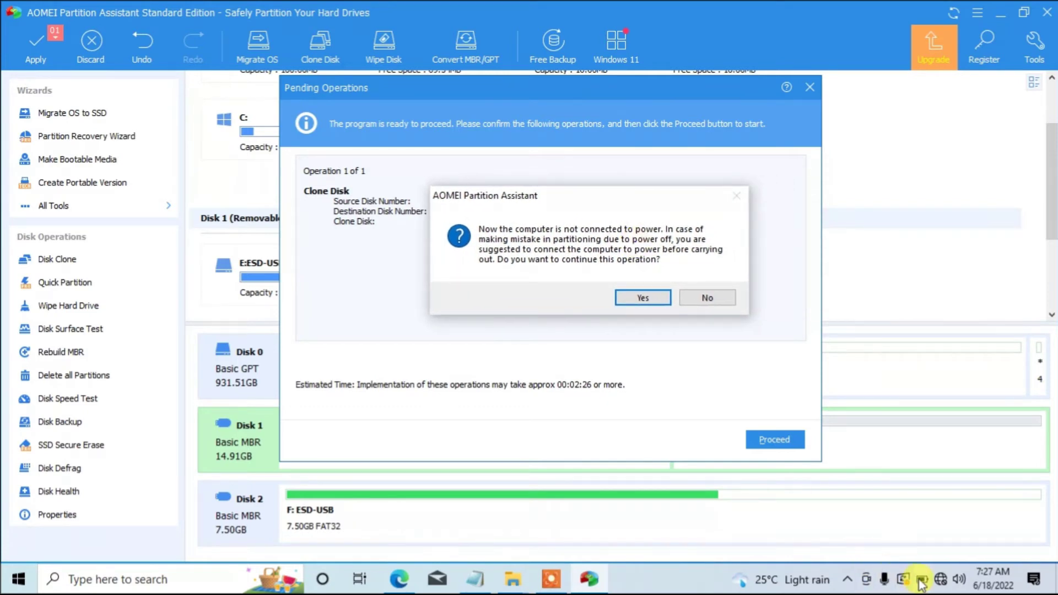
pyautogui.moveTo(609, 201); pyautogui.dragTo(567, 186)
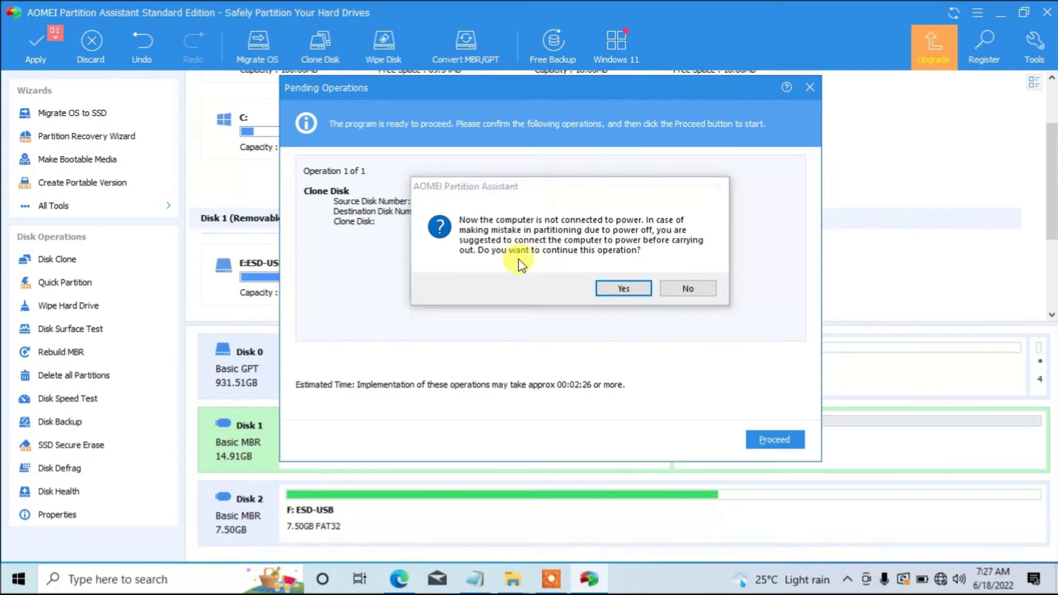
pyautogui.moveTo(589, 189); pyautogui.dragTo(578, 217)
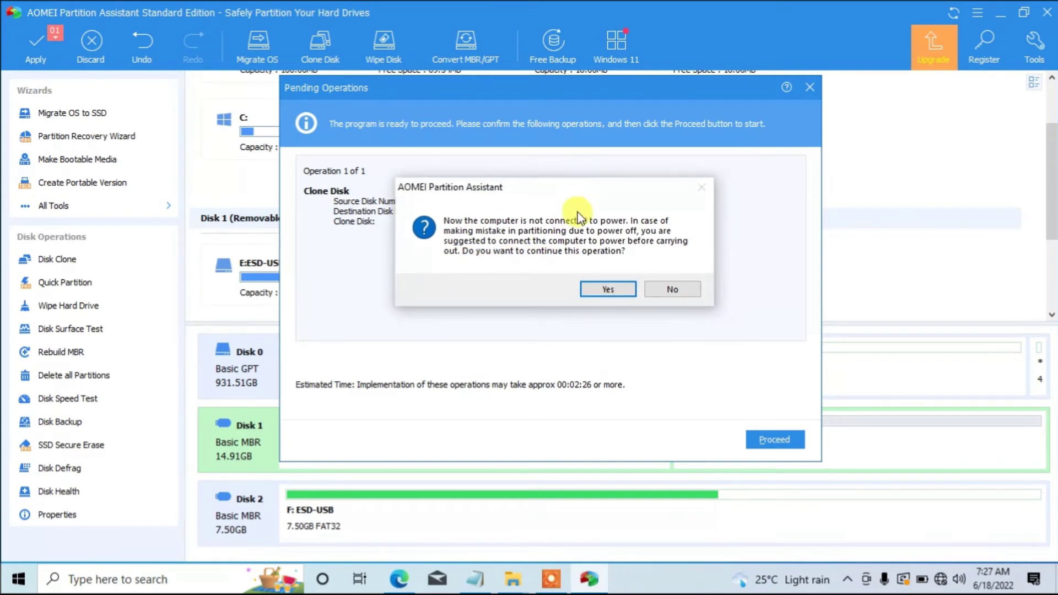
pyautogui.moveTo(558, 182)
pyautogui.mouseDown()
pyautogui.moveTo(559, 201)
pyautogui.moveTo(711, 187)
pyautogui.moveTo(590, 193)
pyautogui.moveTo(688, 185)
pyautogui.moveTo(683, 168)
pyautogui.moveTo(658, 161)
pyautogui.moveTo(683, 165)
pyautogui.moveTo(589, 187)
pyautogui.mouseUp()
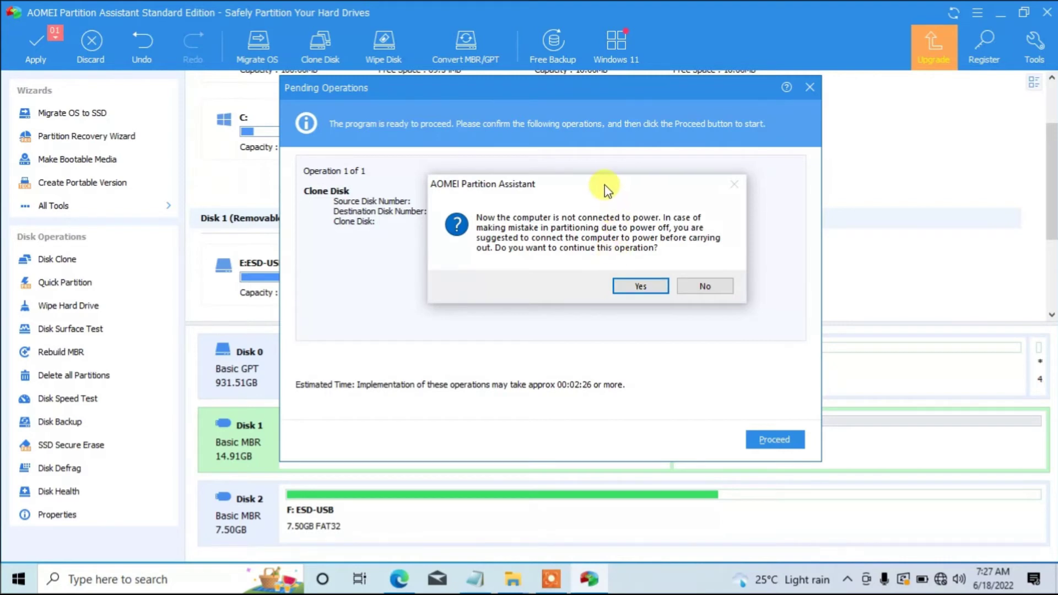
pyautogui.moveTo(604, 184); pyautogui.dragTo(592, 180)
pyautogui.click(627, 284)
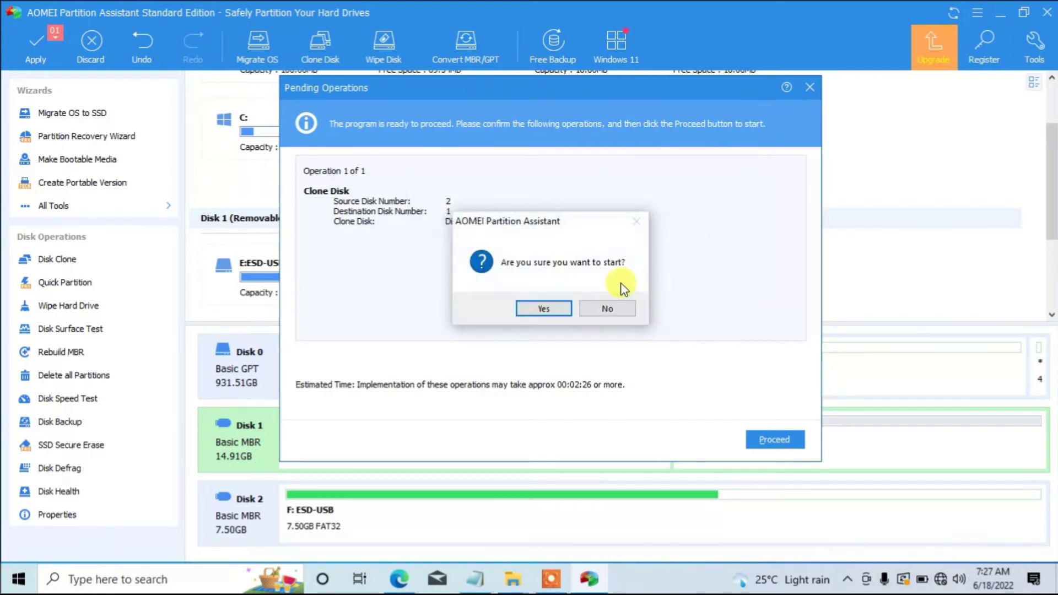
pyautogui.moveTo(558, 223); pyautogui.dragTo(577, 219)
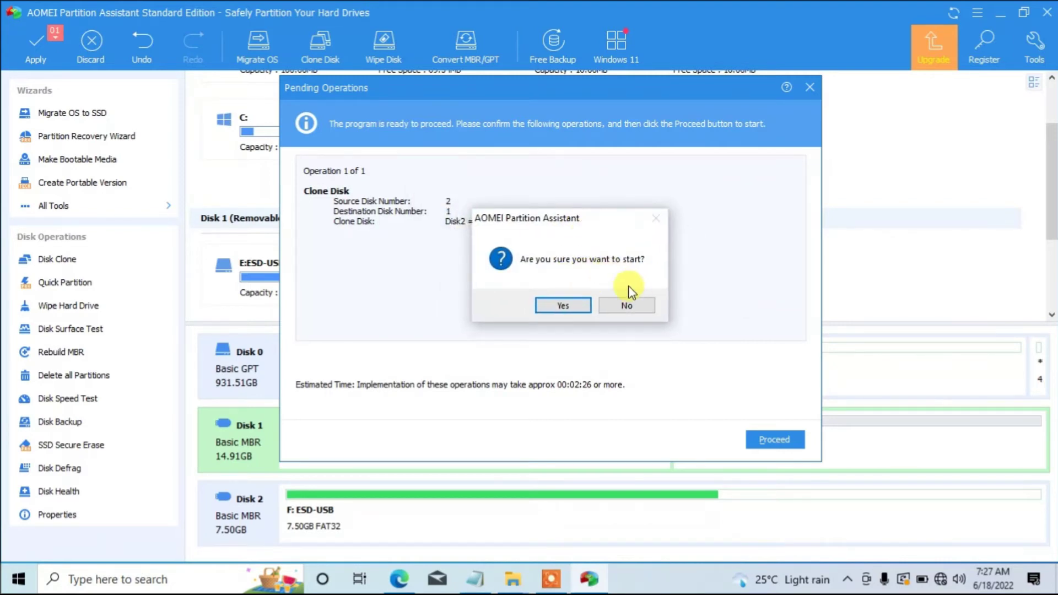
pyautogui.click(566, 304)
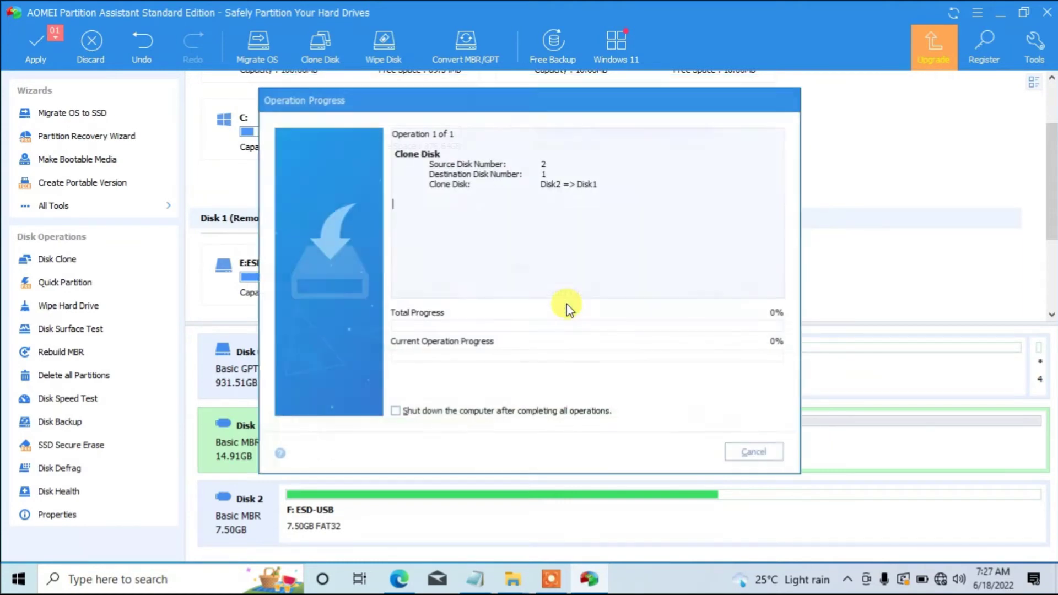
# Let the disk clone run to completion and dismiss the completion message
pyautogui.moveTo(581, 110); pyautogui.dragTo(585, 107)
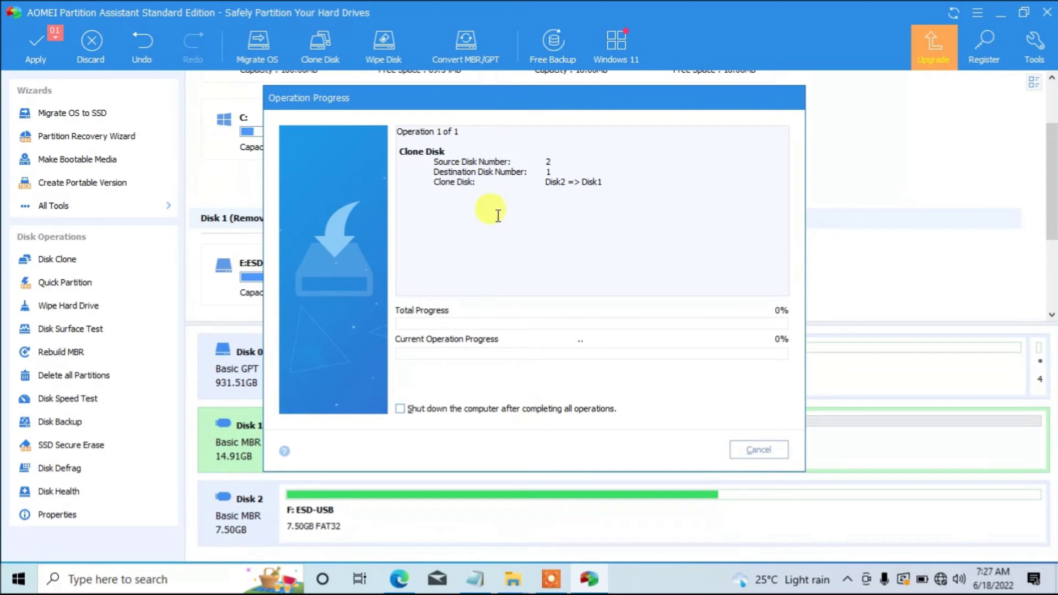
pyautogui.moveTo(555, 95); pyautogui.dragTo(534, 94)
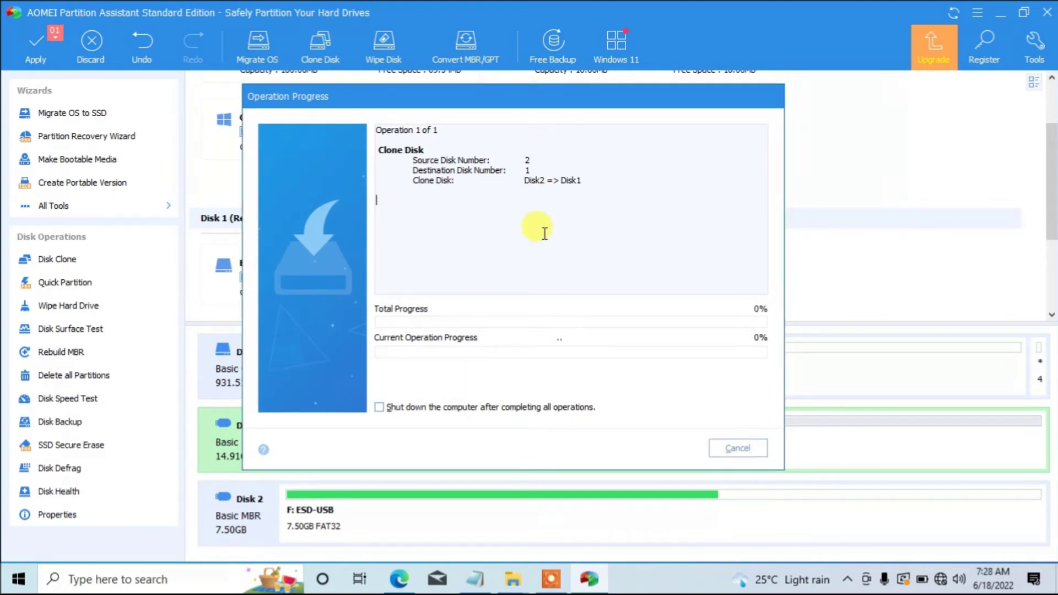
pyautogui.moveTo(548, 90); pyautogui.dragTo(566, 92)
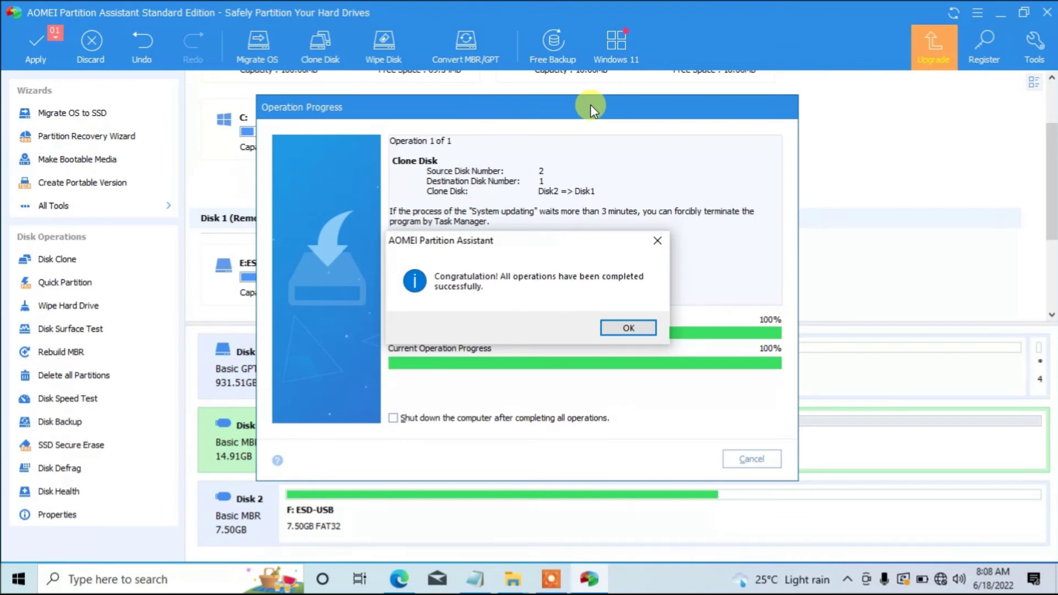
pyautogui.moveTo(538, 245); pyautogui.dragTo(520, 240)
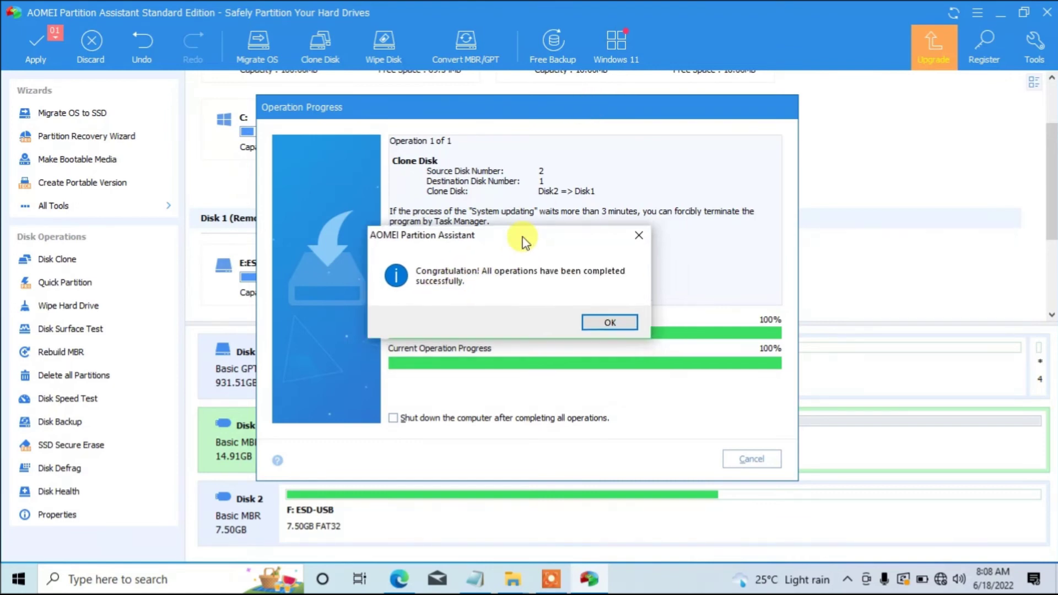
pyautogui.click(601, 323)
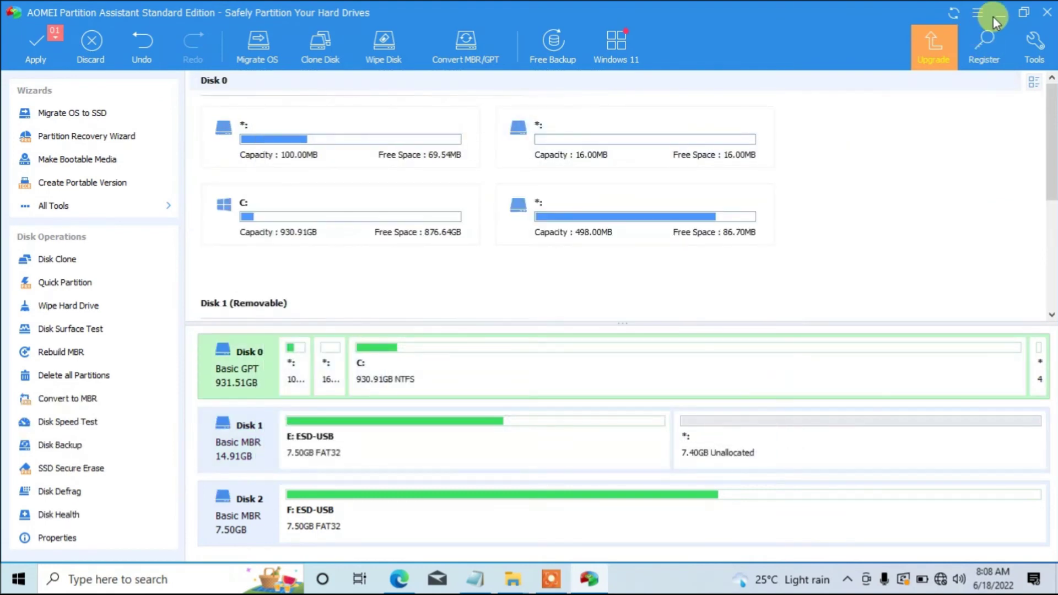
# Switch to File Explorer, refresh This PC, and compare the contents of ESD-USB (E:) with ESD-USB (F:)
pyautogui.click(998, 13)
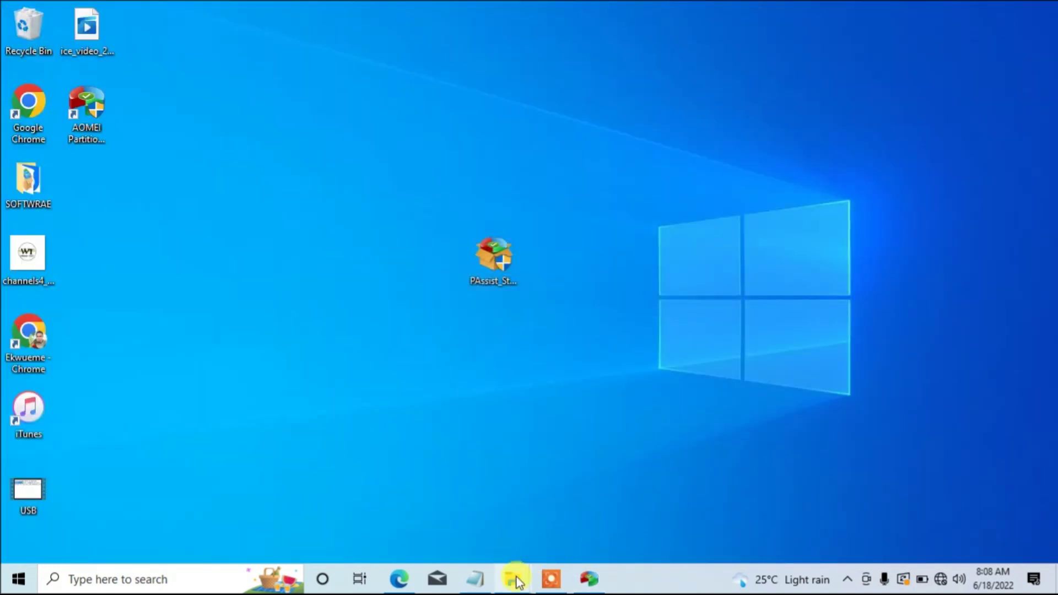
pyautogui.moveTo(518, 581)
pyautogui.click(554, 520)
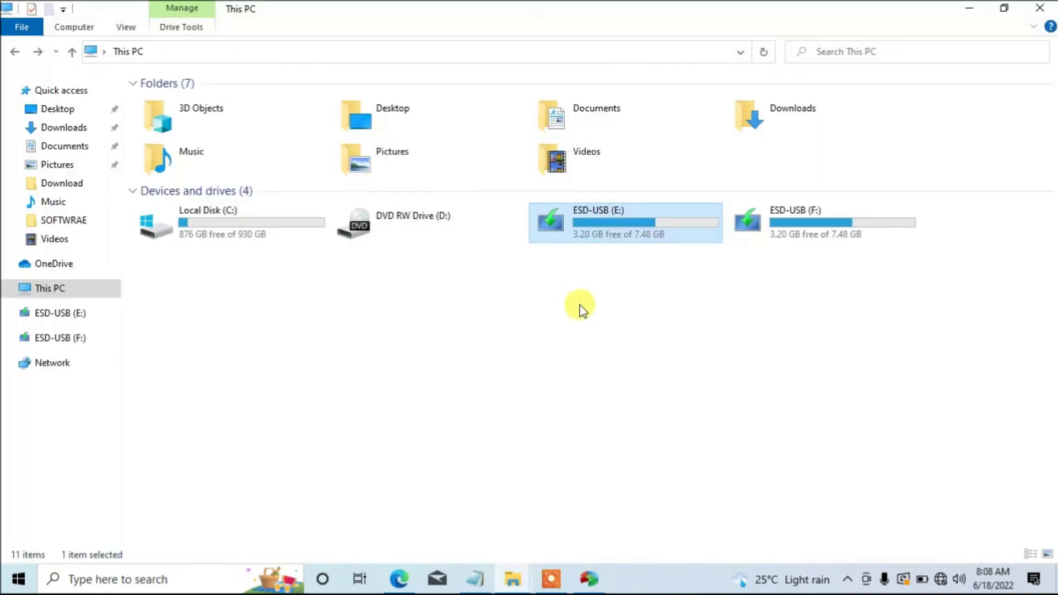
pyautogui.rightClick(580, 305)
pyautogui.click(612, 364)
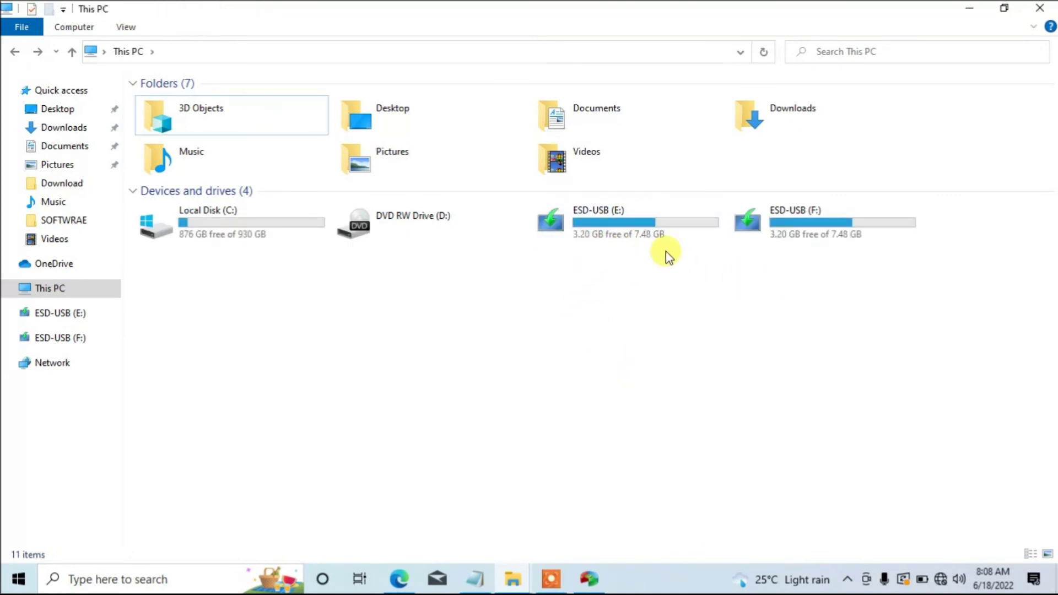
pyautogui.doubleClick(615, 235)
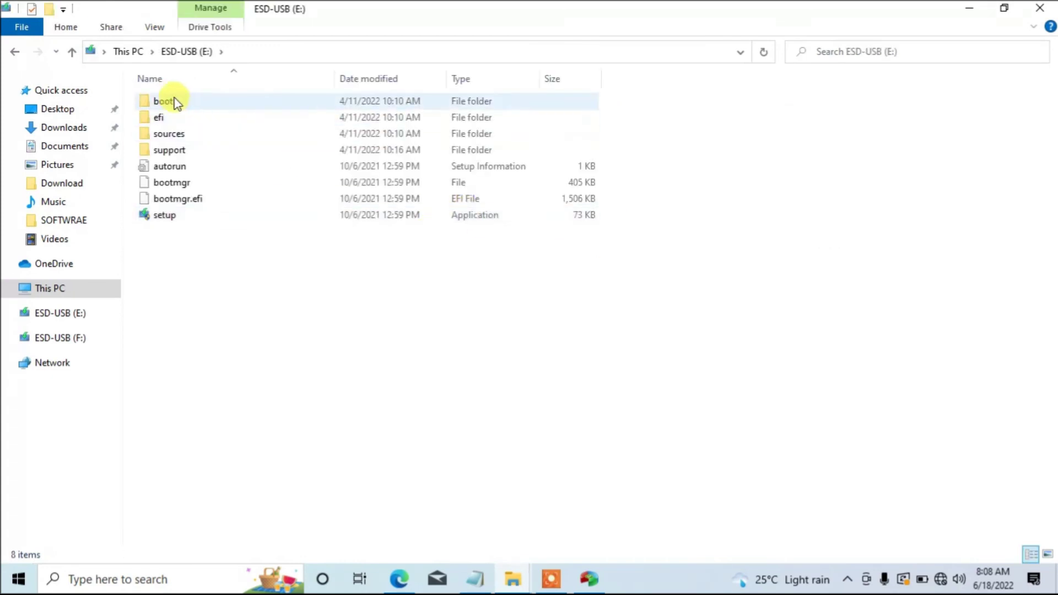
pyautogui.click(16, 53)
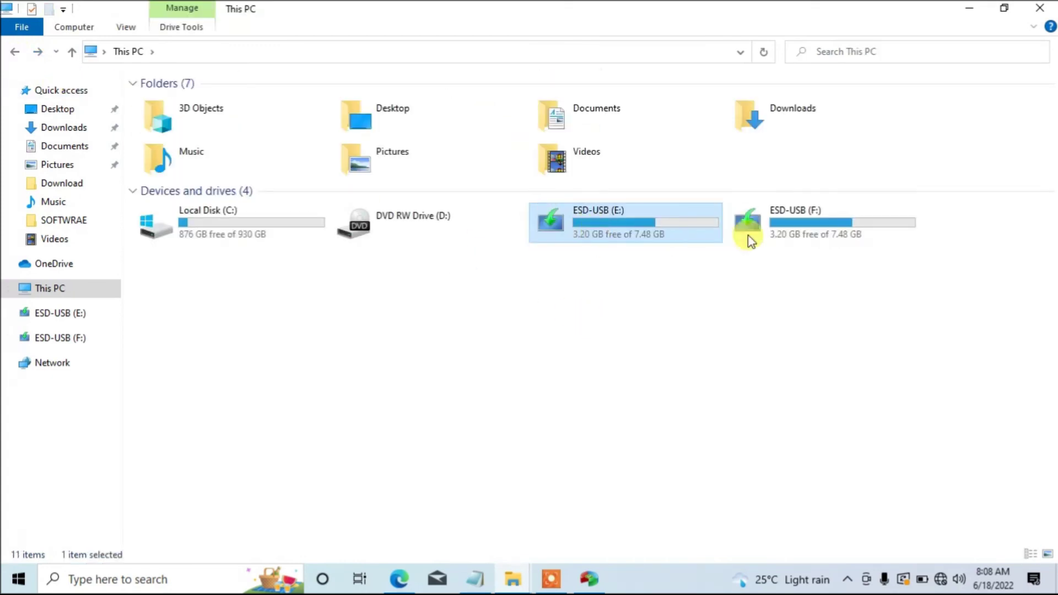
pyautogui.click(767, 241)
pyautogui.doubleClick(767, 242)
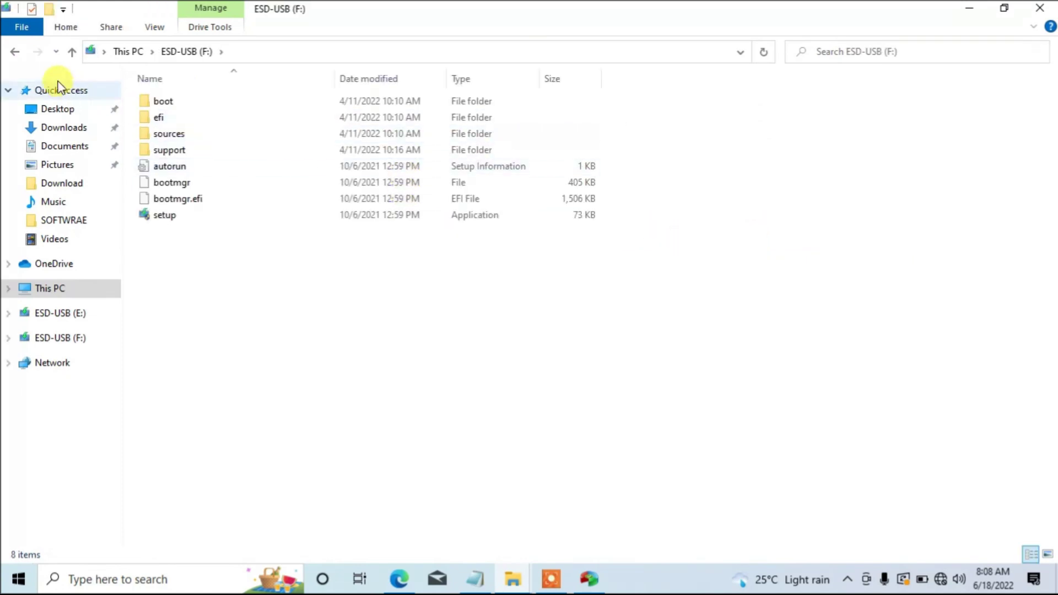
# Recheck the files on ESD-USB (E:), then return to This PC and compare the capacity and free space of both USB drives
pyautogui.click(15, 51)
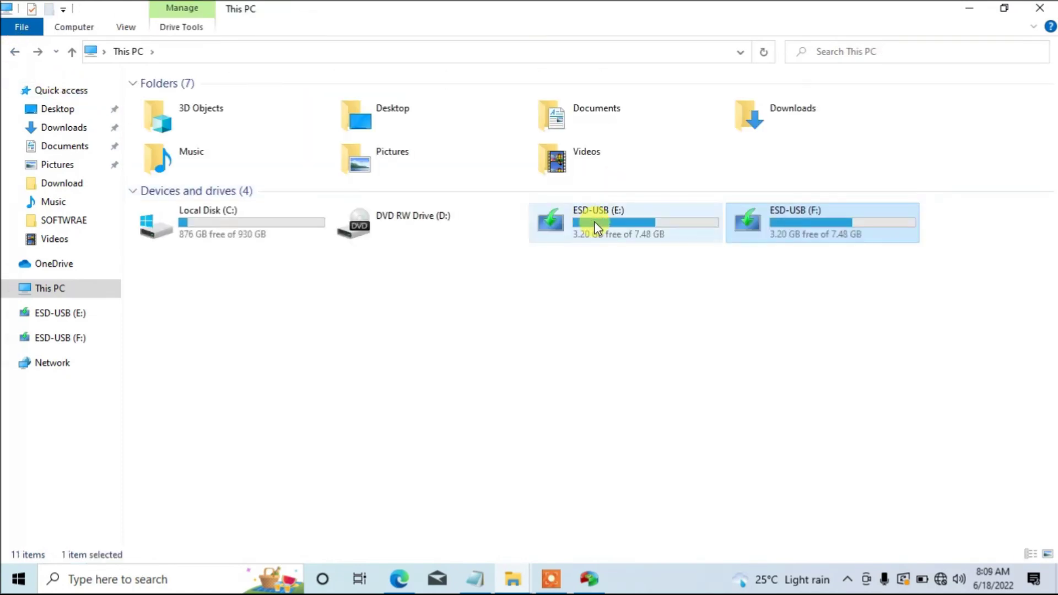
pyautogui.doubleClick(593, 220)
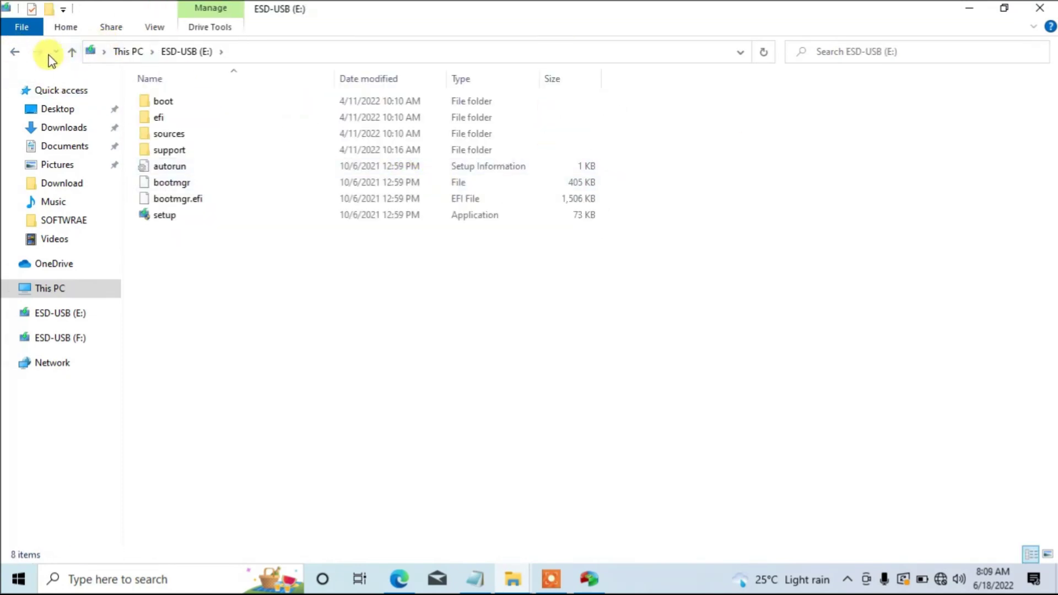
pyautogui.click(14, 51)
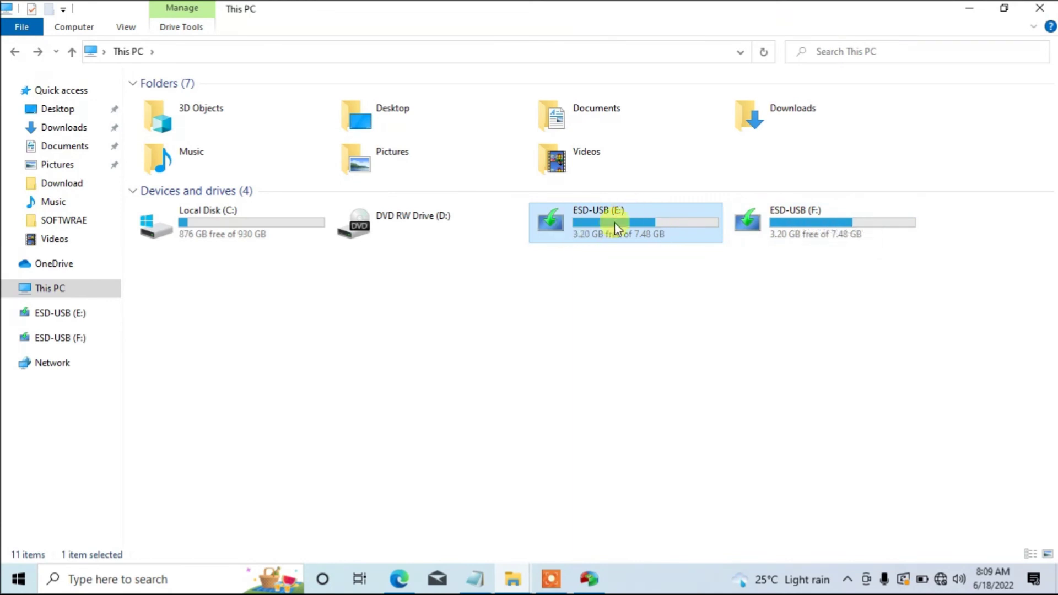
pyautogui.moveTo(624, 278); pyautogui.dragTo(709, 344)
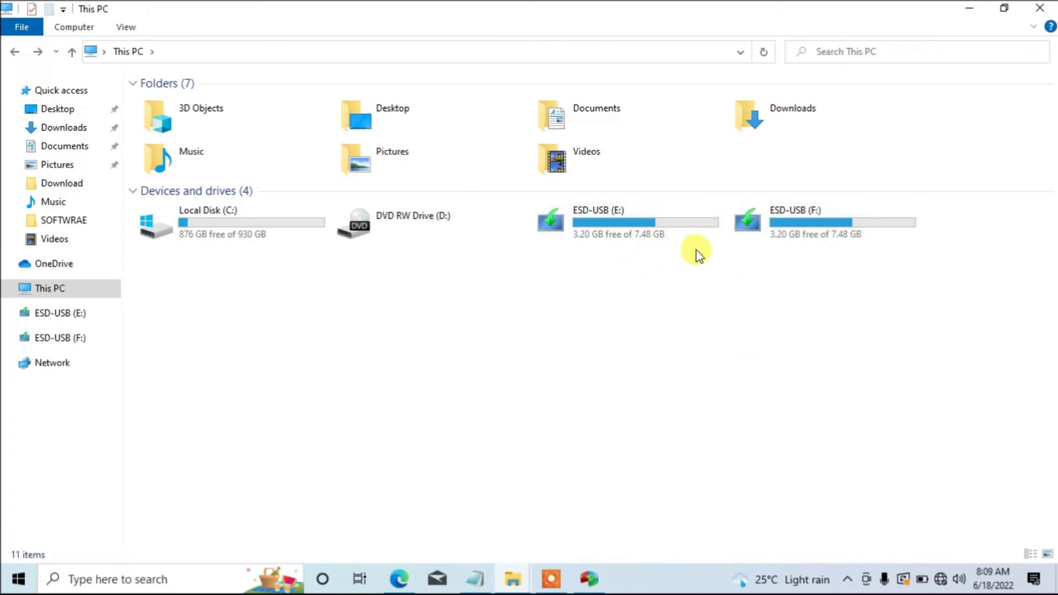
pyautogui.moveTo(599, 253)
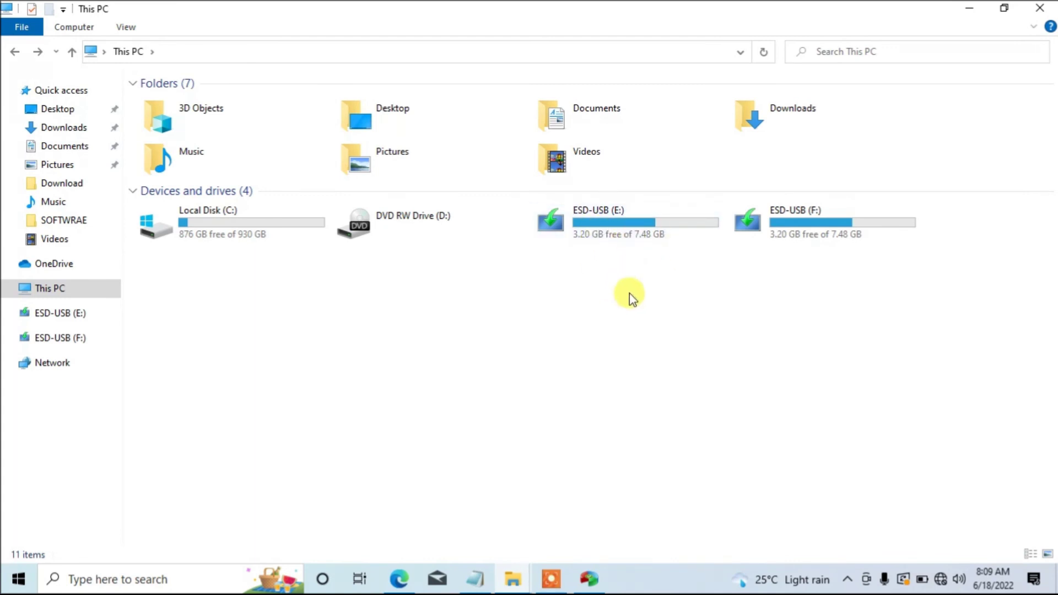
# Safely eject both USB flash drives, ESD-USB (F:) first and the Cruzer Blade ESD-USB (E:) second, and close File Explorer
pyautogui.click(847, 578)
pyautogui.click(817, 520)
pyautogui.click(879, 498)
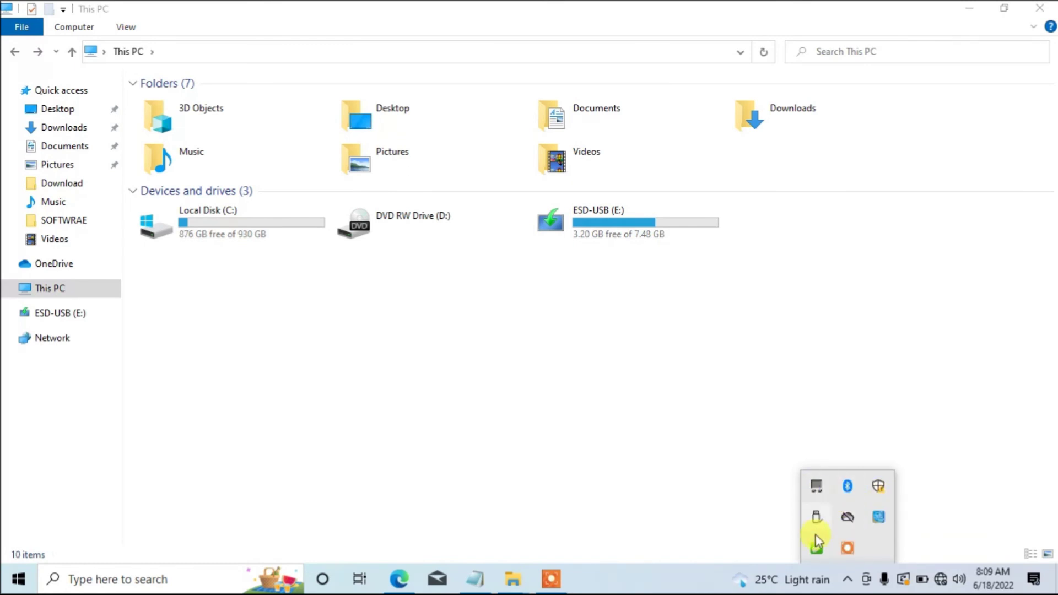
pyautogui.click(816, 518)
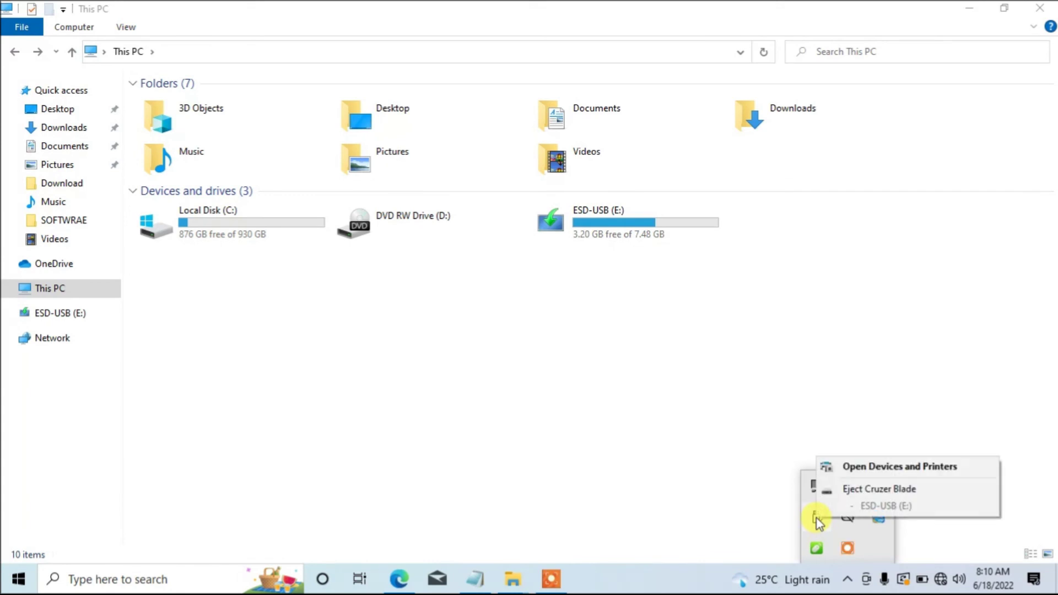
pyautogui.click(862, 491)
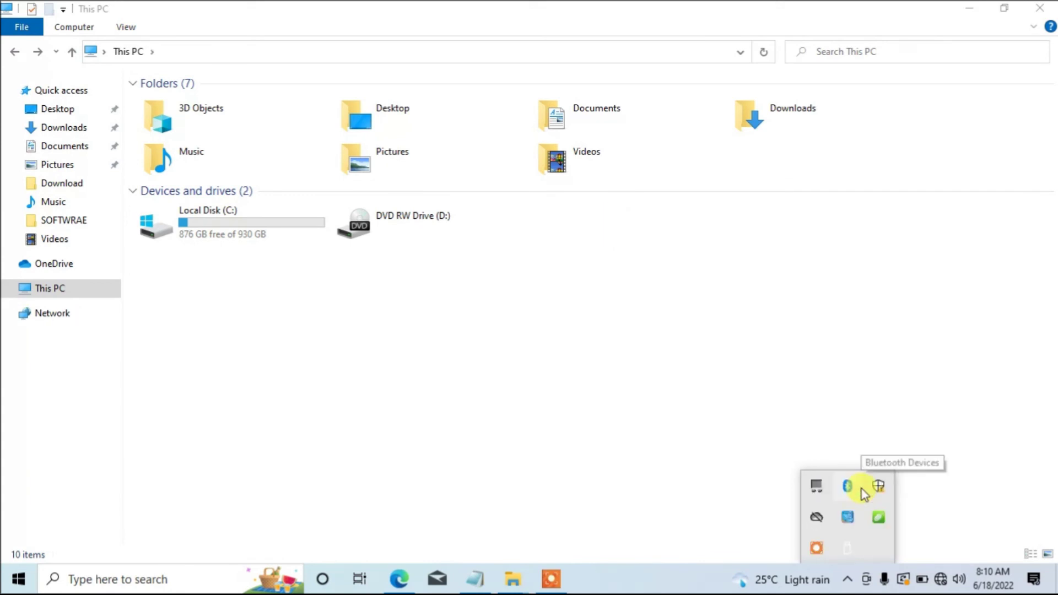
pyautogui.click(1039, 8)
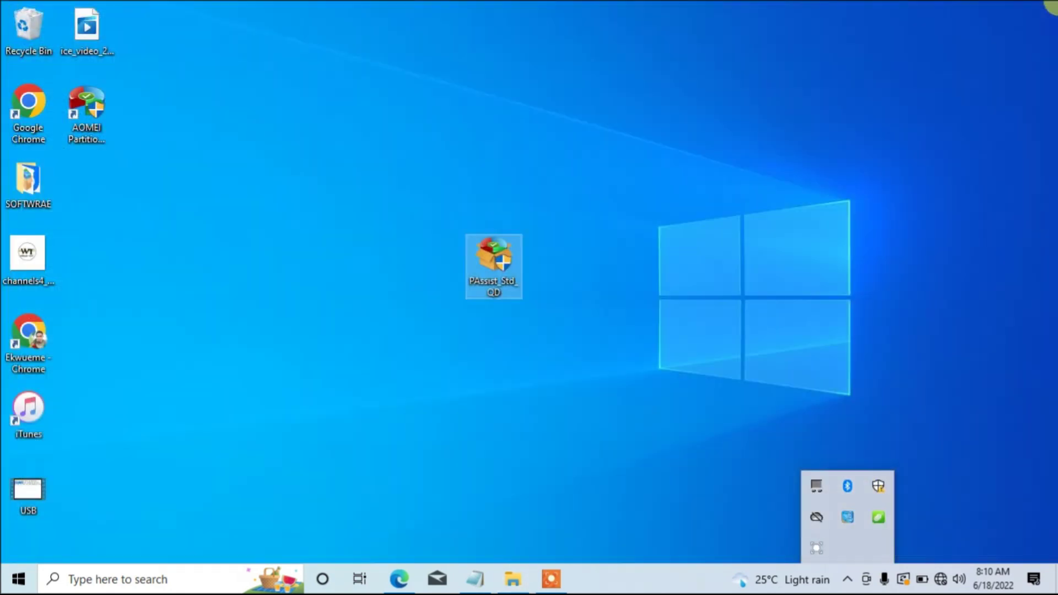